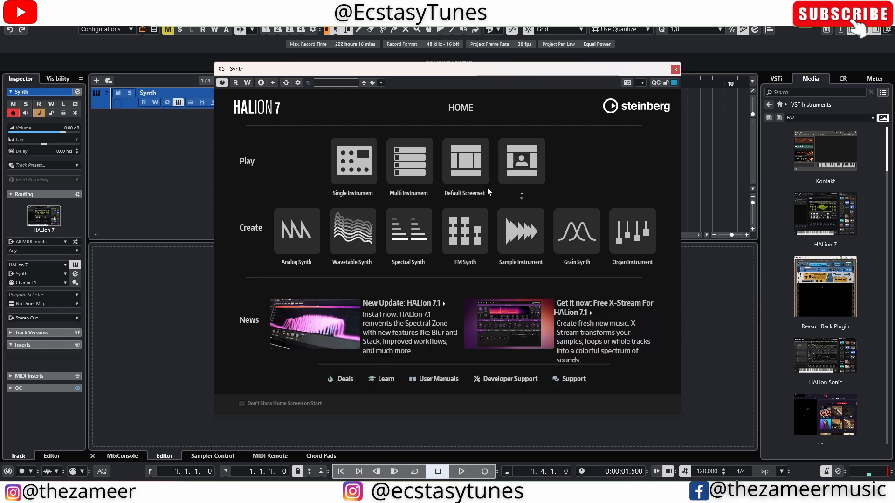
# Step: Create an analog synth in HALion 7 and raise the Waveform amount of oscillator 3, keeping its Saw Sync waveform
pyautogui.click(306, 225)
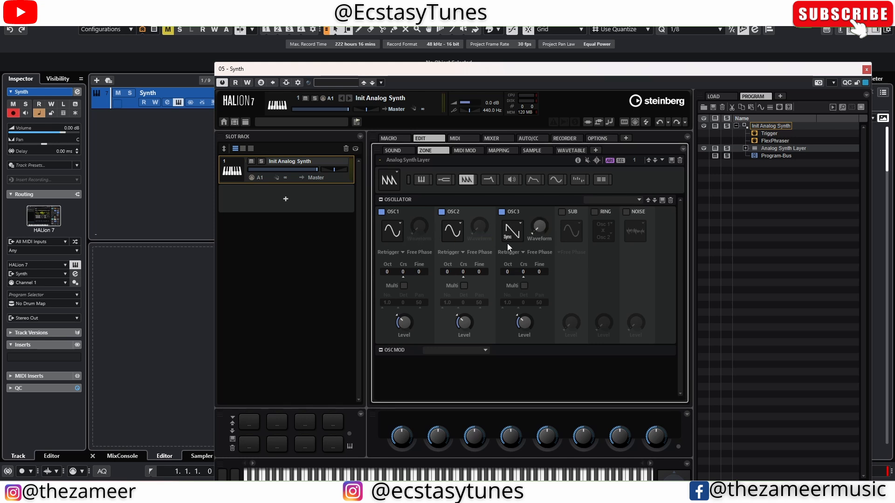
pyautogui.click(513, 232)
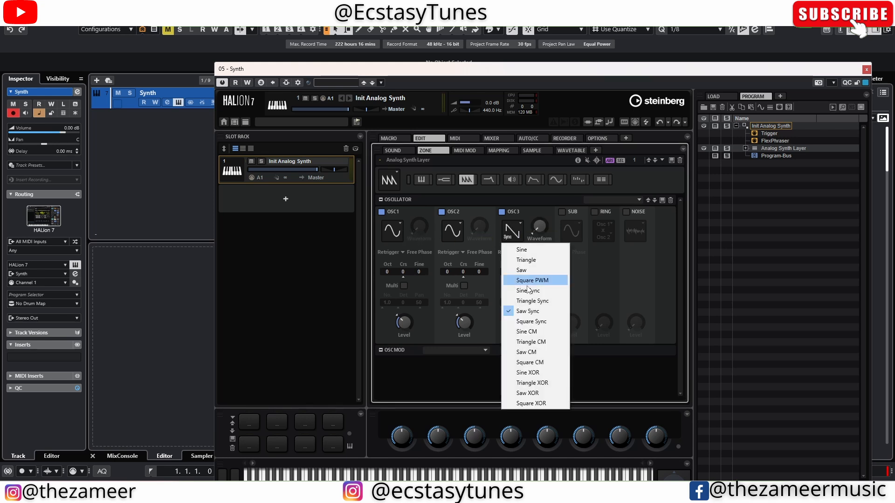
pyautogui.click(609, 285)
pyautogui.click(543, 226)
pyautogui.moveTo(542, 225)
pyautogui.mouseDown()
pyautogui.moveTo(539, 200)
pyautogui.moveTo(542, 230)
pyautogui.moveTo(536, 208)
pyautogui.mouseUp()
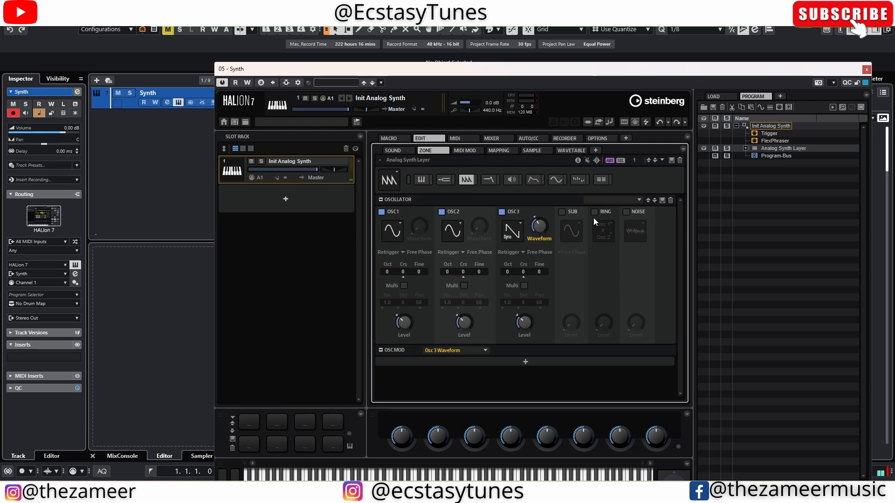
# Step: Enable the sub oscillator and raise its level
pyautogui.click(562, 212)
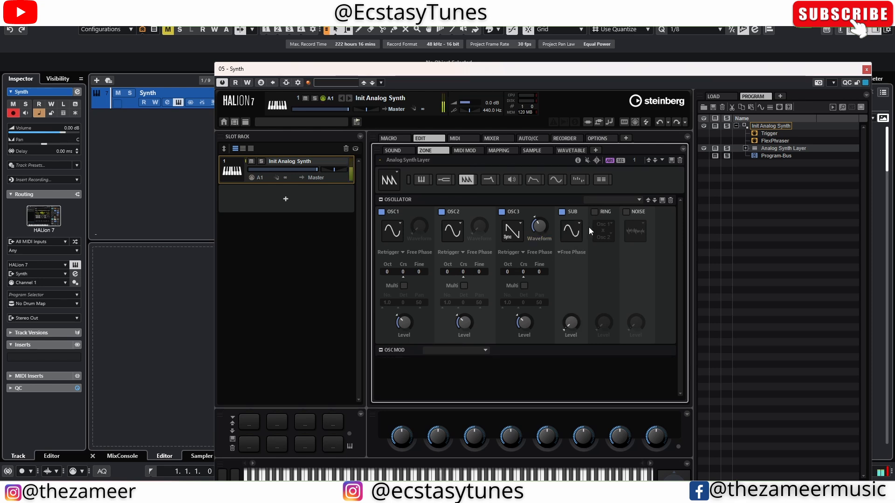
pyautogui.click(572, 325)
pyautogui.moveTo(573, 326); pyautogui.dragTo(572, 280)
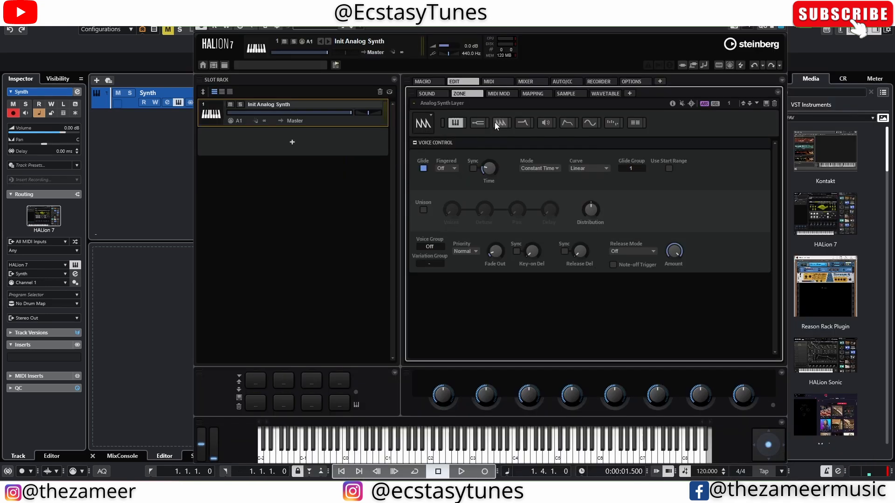
# Step: Review the oscillator settings and the amplitude envelope of the Analog Synth Layer
pyautogui.click(497, 123)
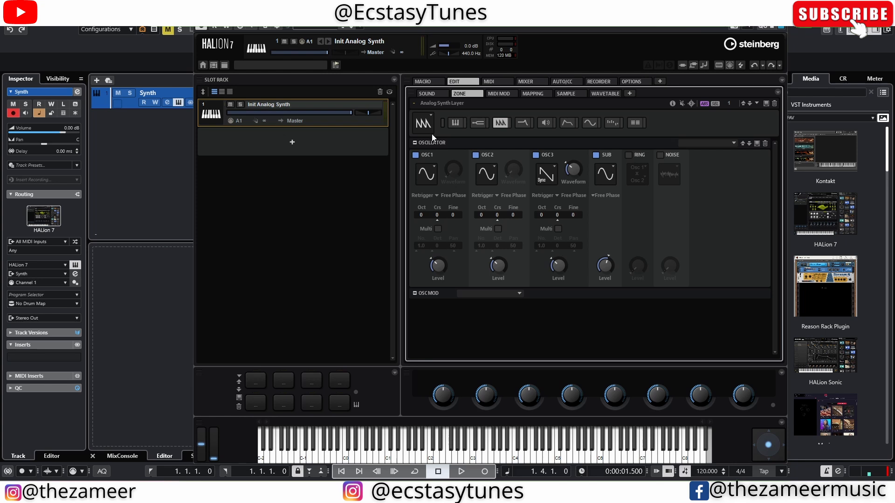
pyautogui.click(574, 124)
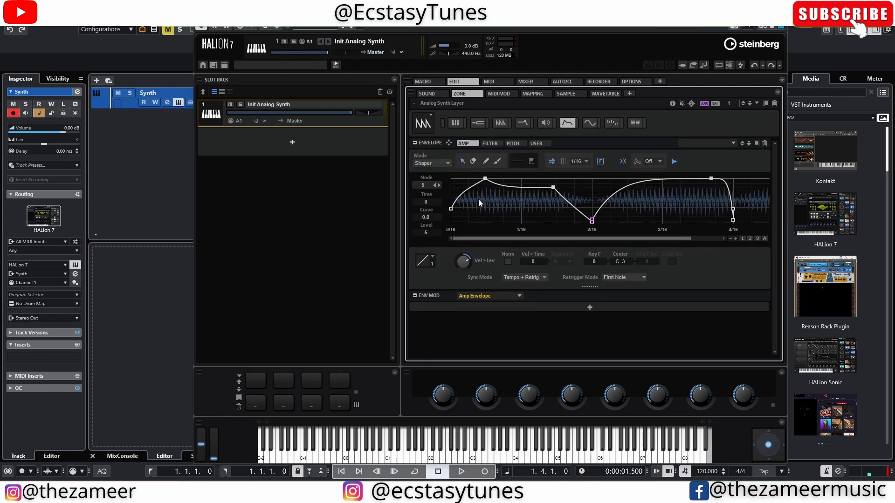
pyautogui.click(502, 122)
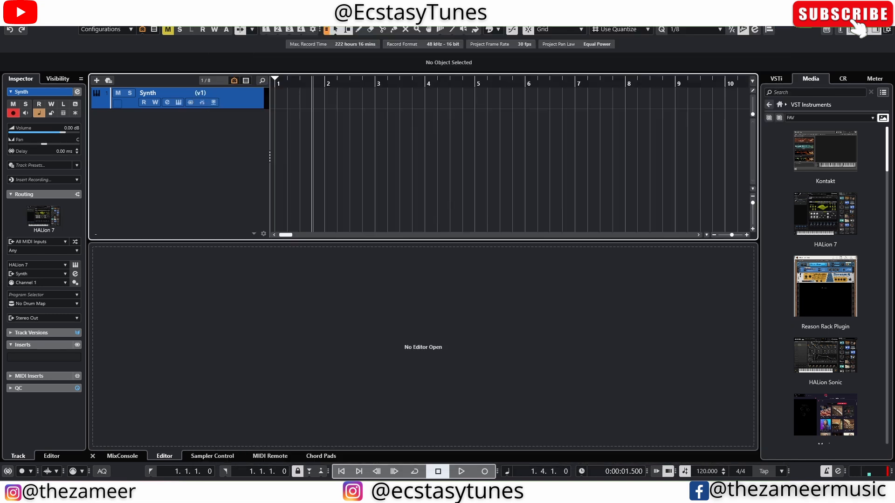
# Step: Close the HALion window and record a melody on the Synth track starting at bar 1
pyautogui.click(773, 29)
pyautogui.click(698, 473)
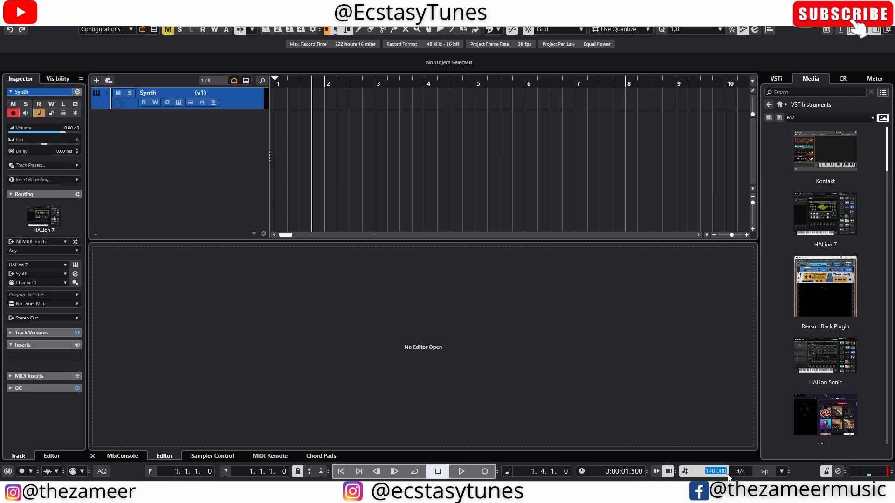
pyautogui.click(354, 165)
pyautogui.click(280, 83)
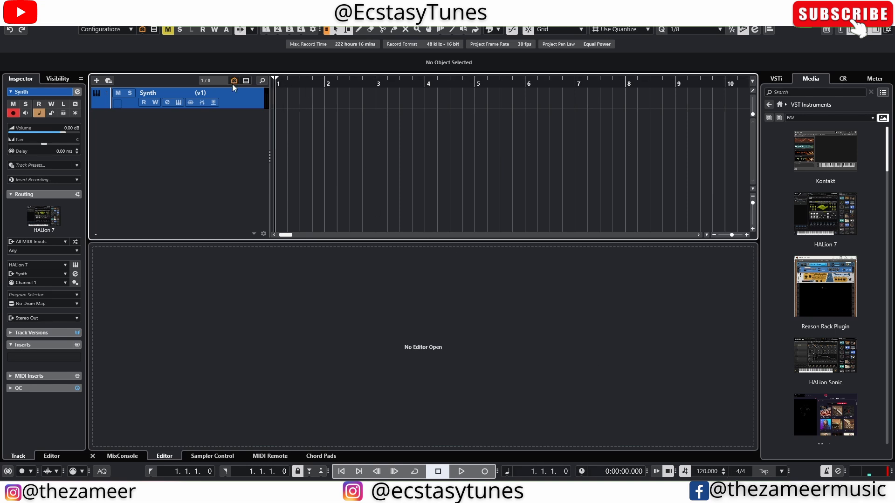
pyautogui.press('KP_Multiply')
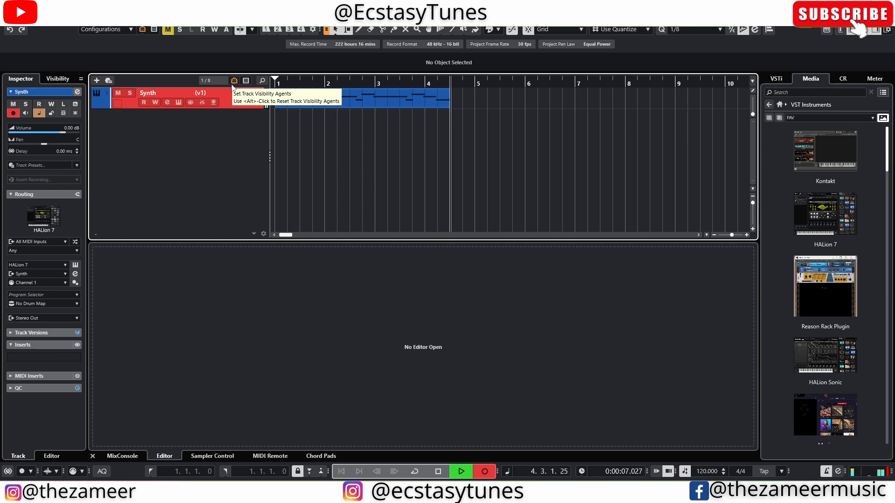
pyautogui.press('space')
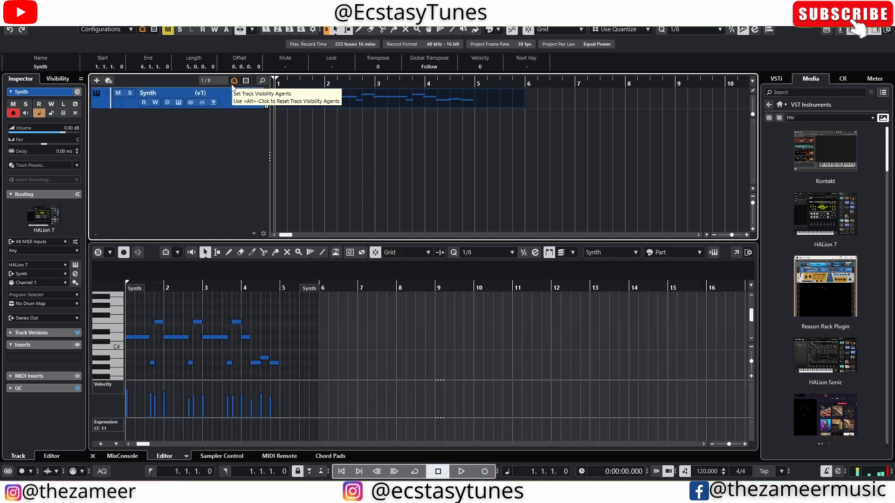
# Step: Play back the recorded Synth part and trim its end to bar 5
pyautogui.click(393, 119)
pyautogui.press('space')
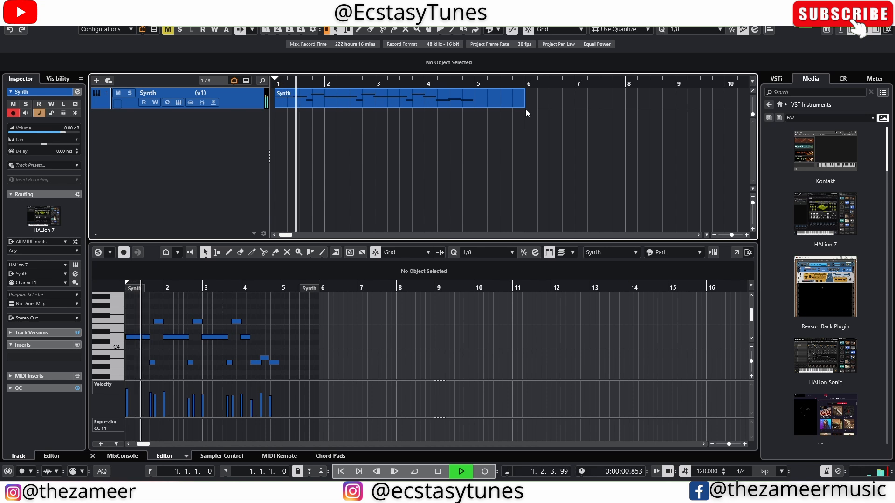
pyautogui.moveTo(522, 109); pyautogui.dragTo(474, 112)
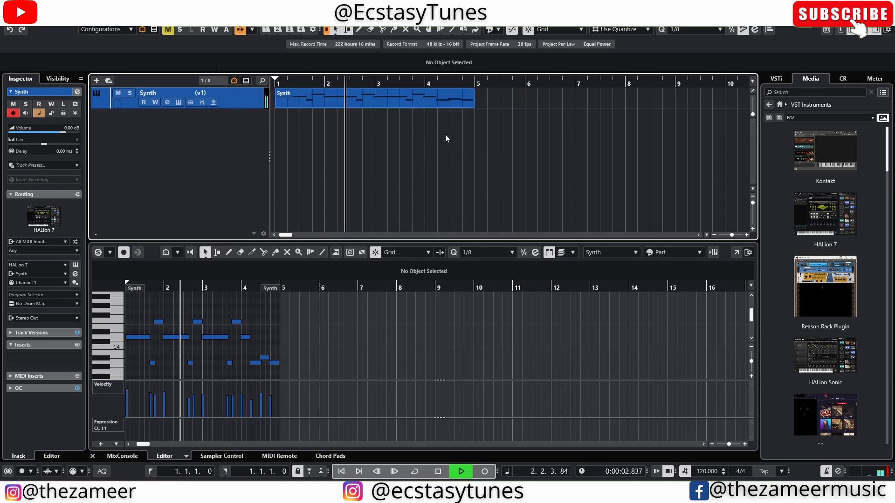
# Step: Open the Synth part for note editing and quantize all its notes to the 1/8 grid
pyautogui.doubleClick(372, 101)
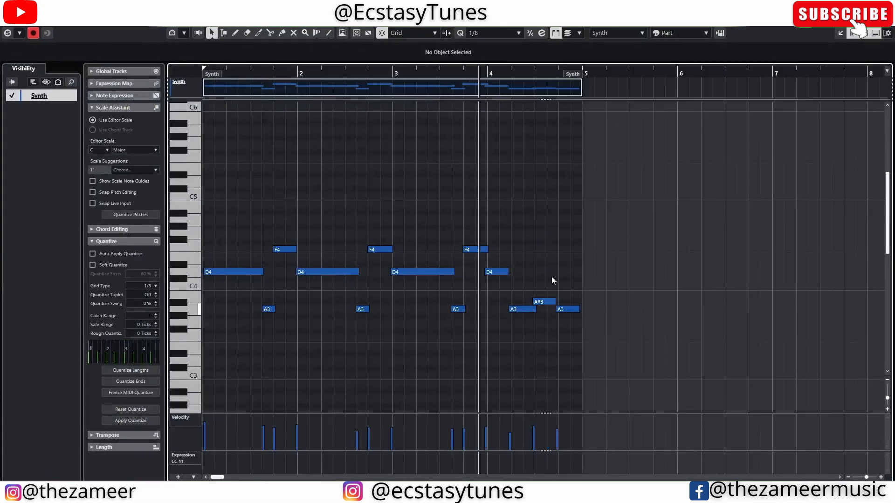
pyautogui.moveTo(634, 219); pyautogui.dragTo(88, 389)
pyautogui.press('q')
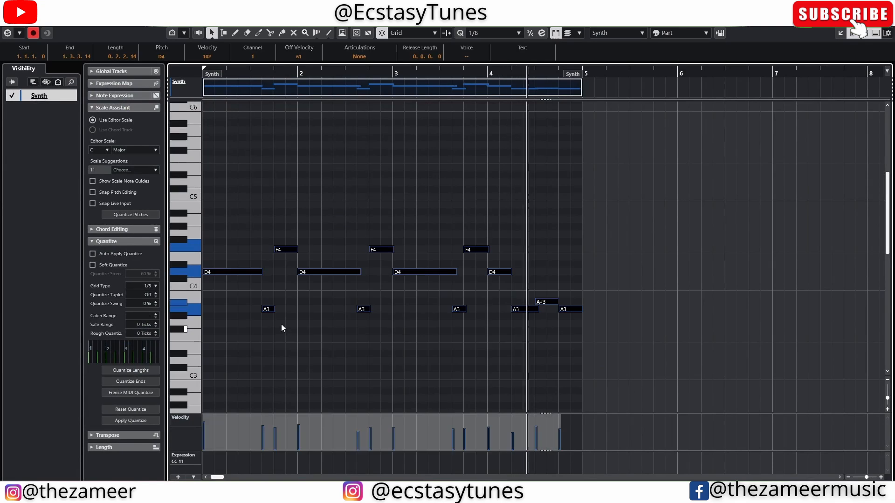
pyautogui.click(302, 289)
pyautogui.press('space')
# Step: Shorten the A3 note at 4.2 to remove its overlap with the A#3 note, and play the passage from there
pyautogui.scroll(3, 564, 233)
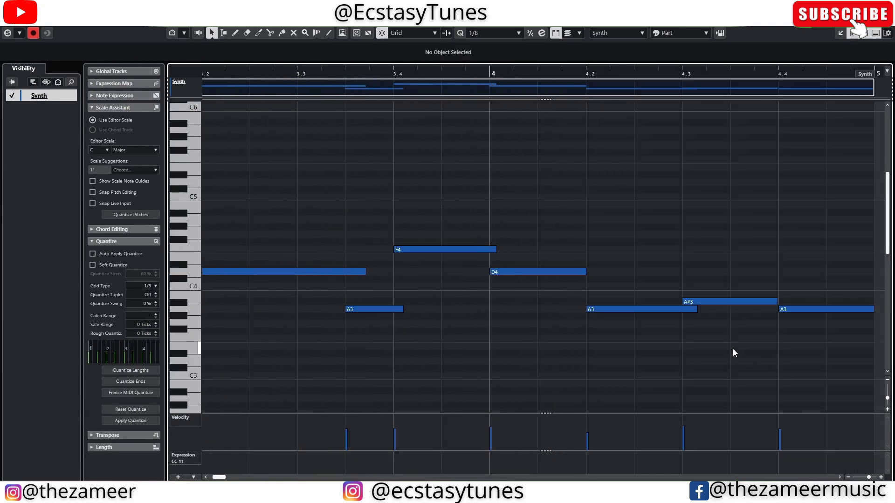
pyautogui.moveTo(696, 311); pyautogui.dragTo(676, 311)
pyautogui.scroll(-1, 686, 320)
pyautogui.moveTo(762, 279); pyautogui.dragTo(638, 325)
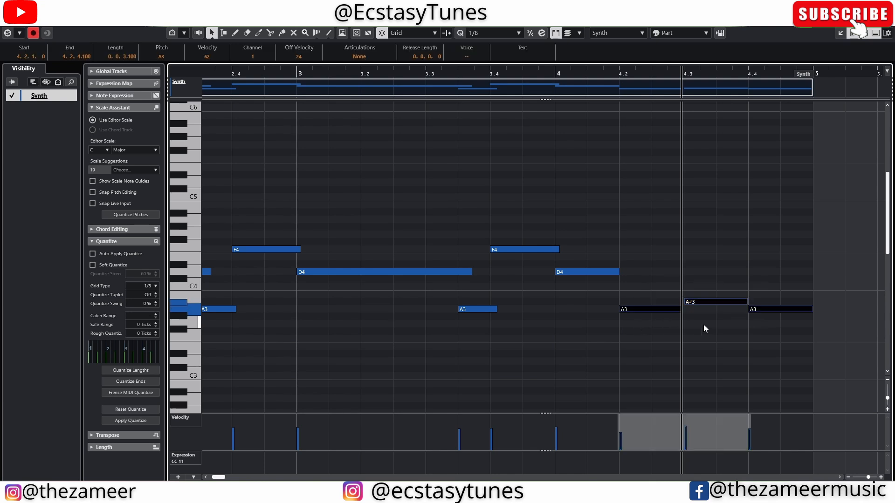
pyautogui.moveTo(656, 285); pyautogui.dragTo(709, 325)
pyautogui.press('l')
pyautogui.press('space')
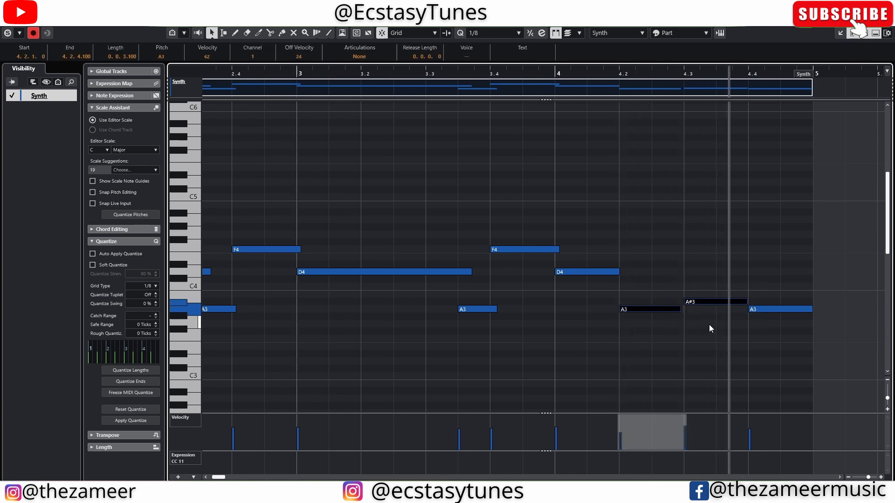
pyautogui.press('space')
# Step: Close the note editor and reopen the Synth track's HALion 7 instrument
pyautogui.scroll(-1, 746, 289)
pyautogui.scroll(-3, 733, 268)
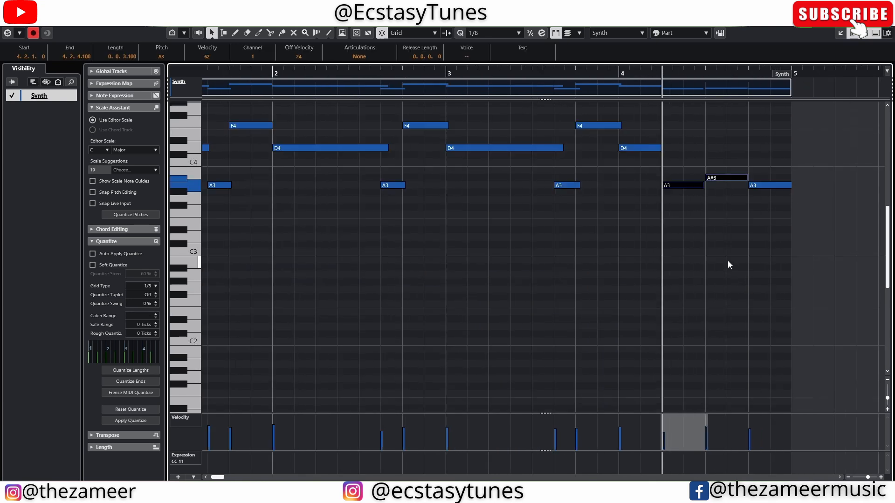
pyautogui.press('Return')
pyautogui.press('Return')
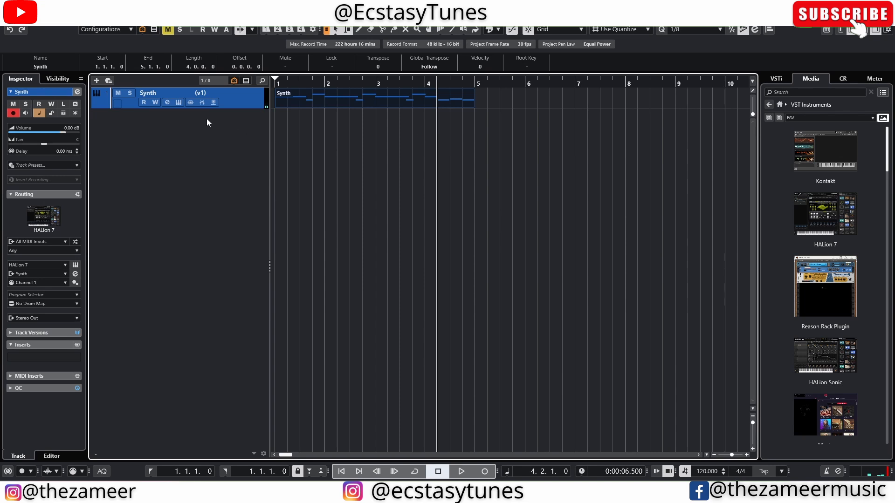
pyautogui.click(180, 102)
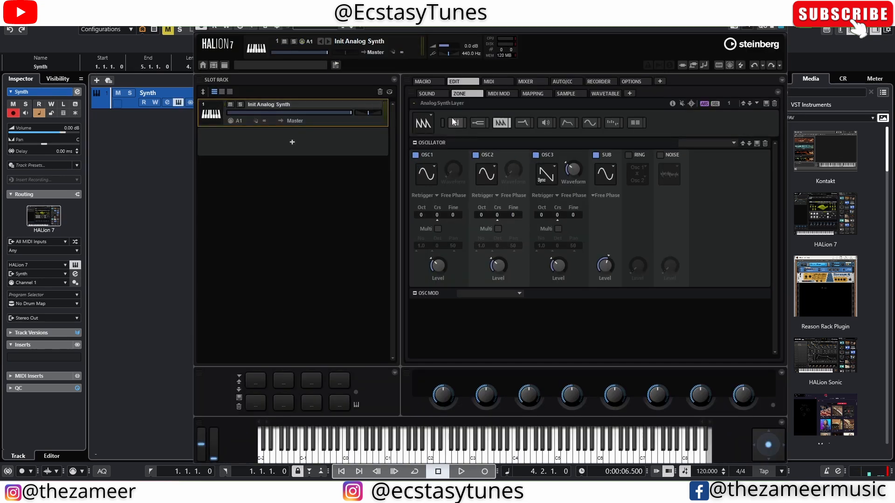
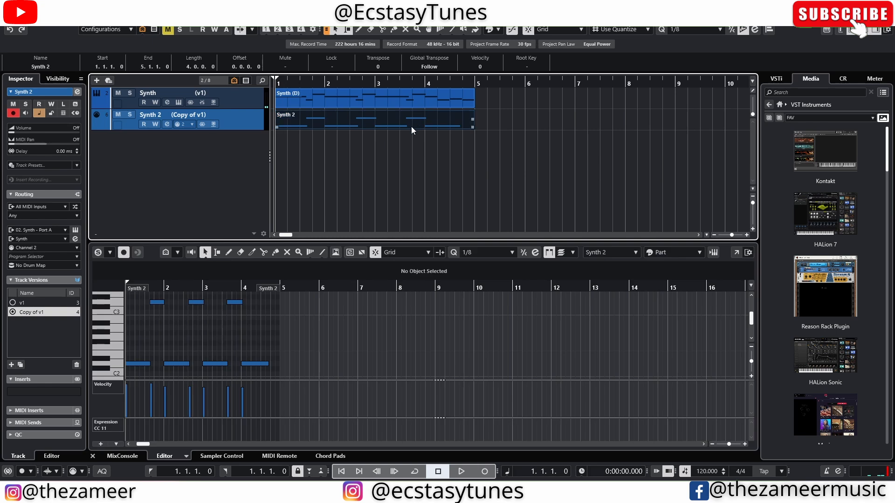
# Step: Play back the Synth and Synth 2 parts together and look over the Synth 2 notes
pyautogui.press('space')
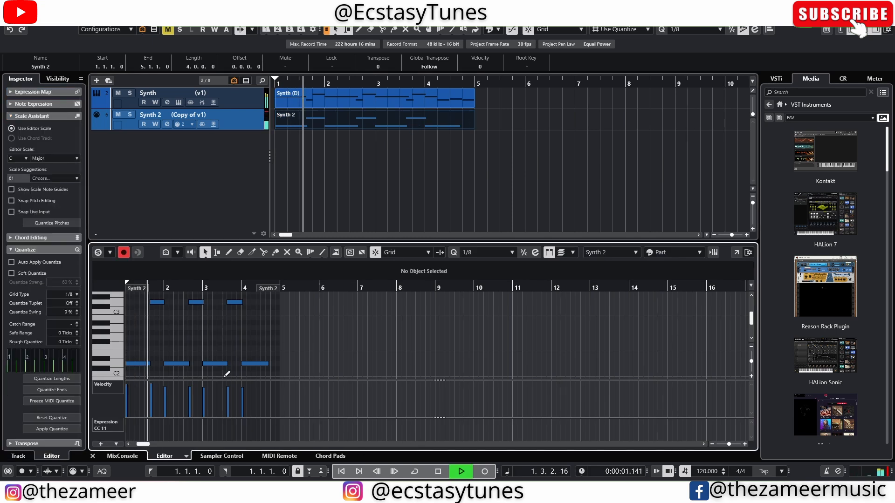
pyautogui.scroll(2, 238, 348)
pyautogui.hotkey('ctrl', 'a')
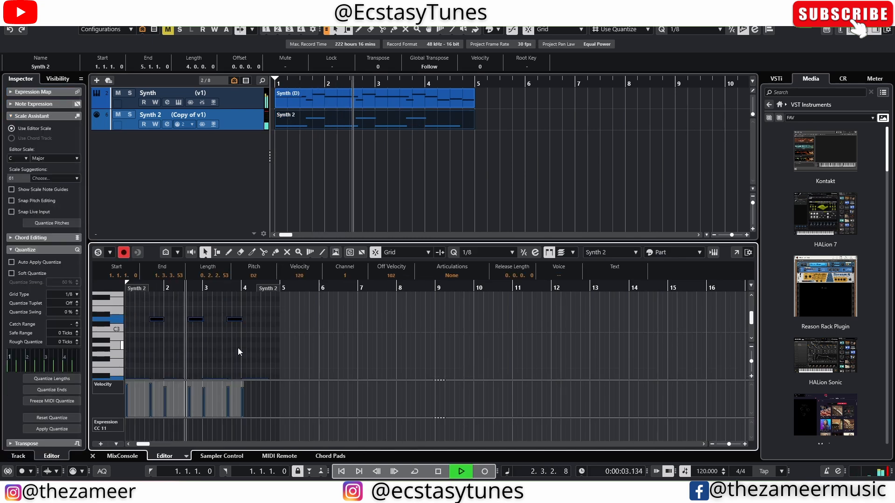
pyautogui.scroll(-8, 237, 343)
pyautogui.click(493, 126)
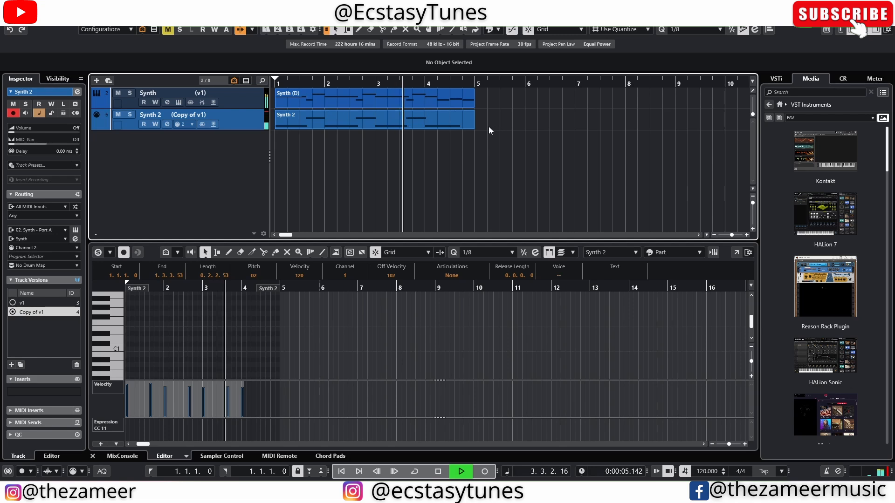
pyautogui.press('g')
pyautogui.press('h')
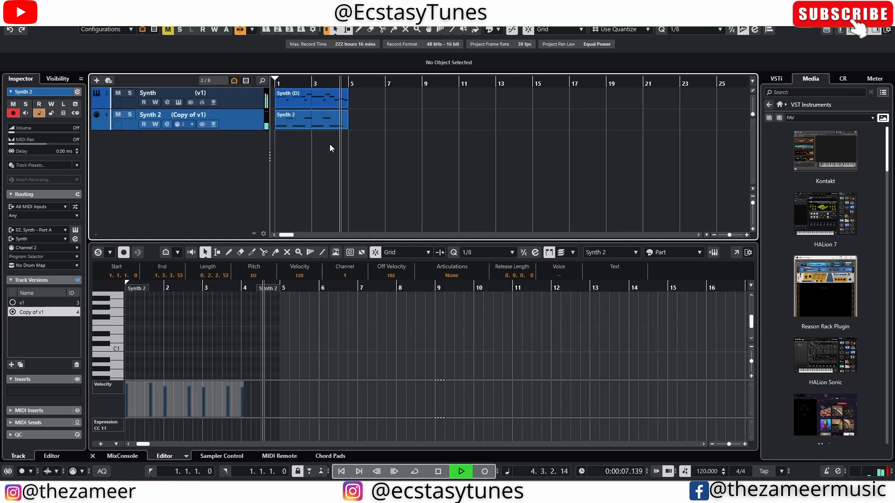
pyautogui.press('space')
pyautogui.press('g')
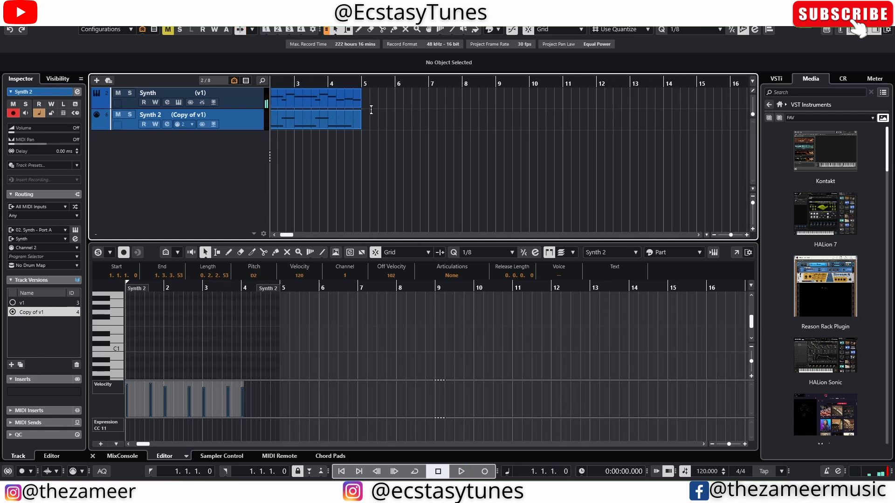
# Step: Set the cycle range around both synth parts, from bar 1 to bar 5, and select the Synth track
pyautogui.moveTo(287, 118); pyautogui.dragTo(203, 130)
pyautogui.press('p')
pyautogui.click(273, 114)
pyautogui.click(264, 98)
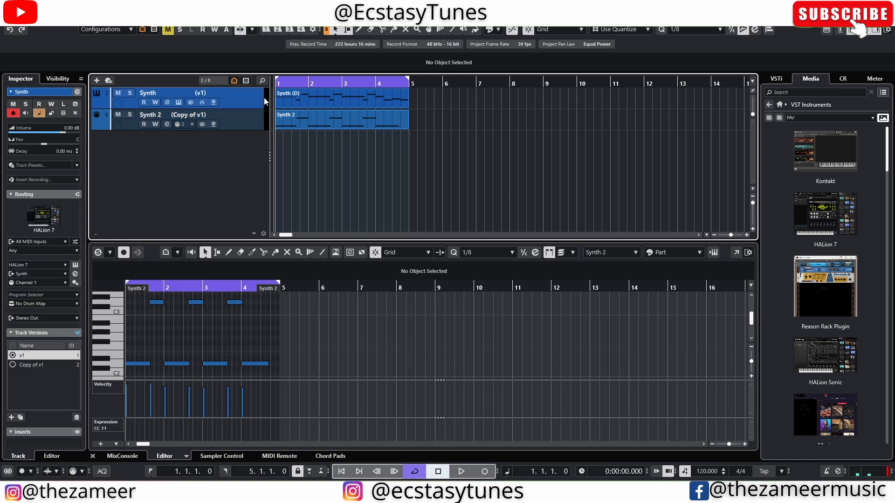
# Step: Add a Groove Agent instrument track below Synth 2 and select the Concrete Boots kit from its kit library
pyautogui.scroll(-5, 825, 224)
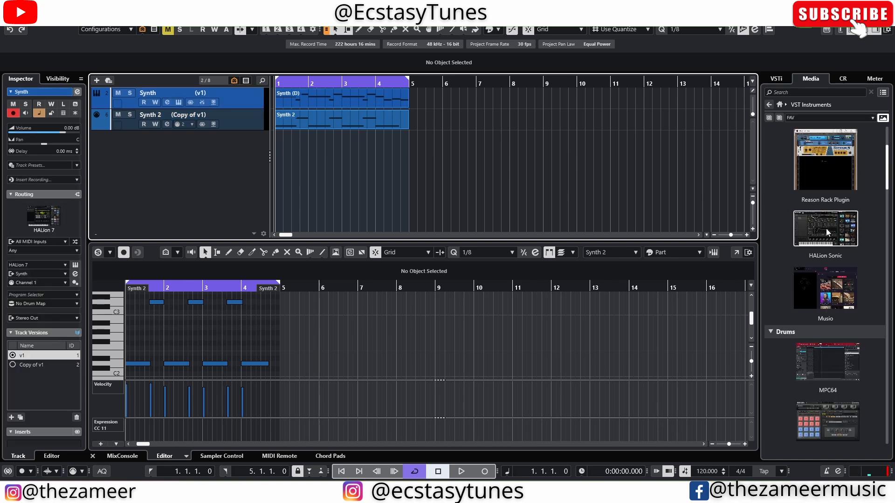
pyautogui.moveTo(820, 293); pyautogui.dragTo(175, 160)
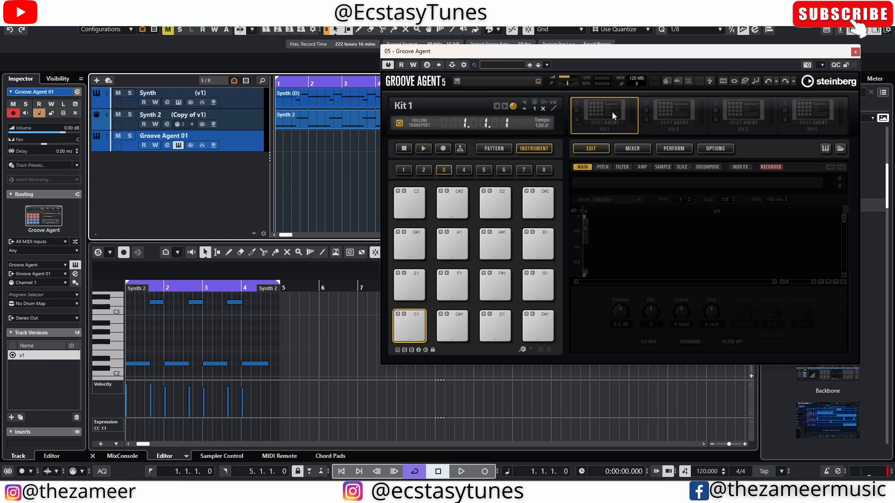
pyautogui.click(841, 148)
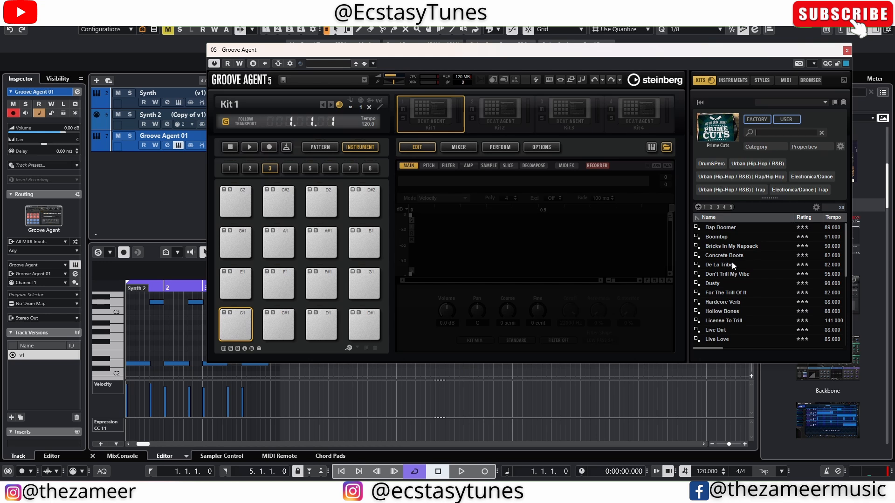
pyautogui.click(743, 258)
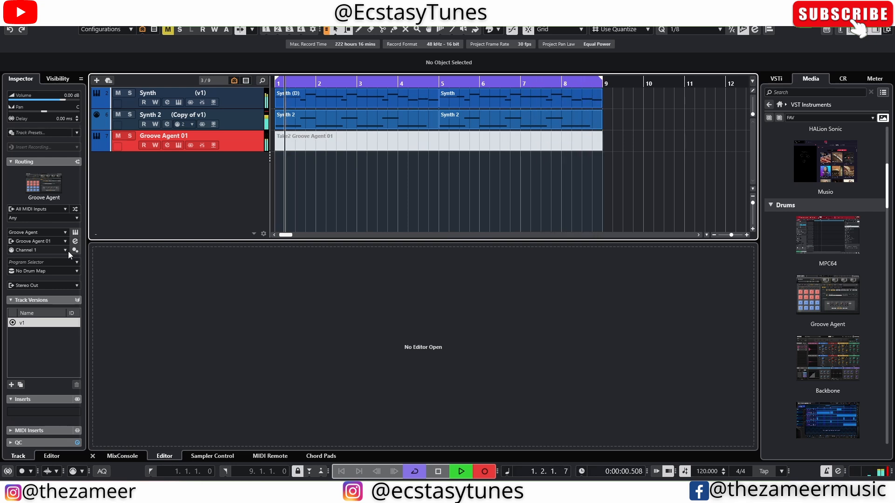
# Step: Stop the second drum recording, play back the first Groove Agent take and open it in the full note editor
pyautogui.press('space')
pyautogui.press('space')
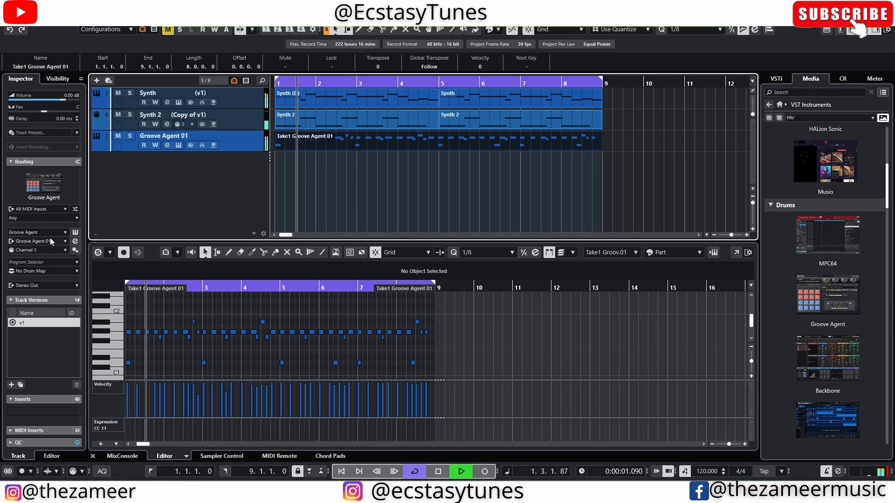
pyautogui.click(737, 252)
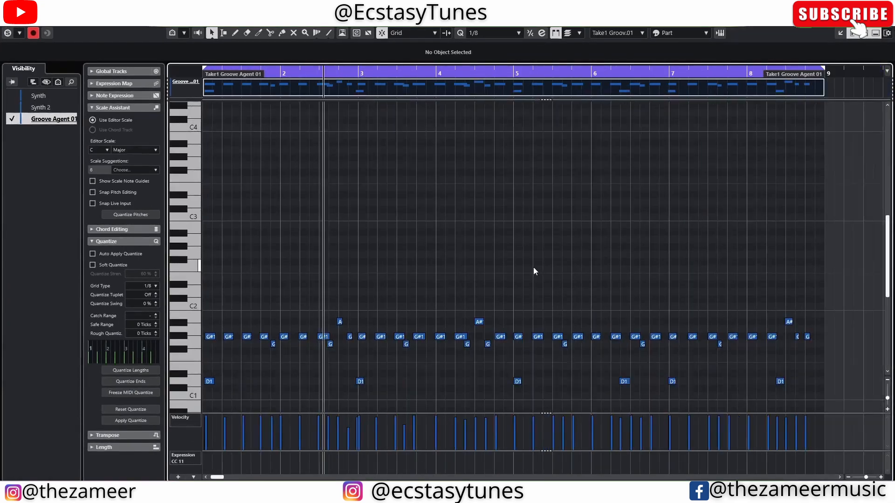
# Step: Quantize the notes of the first Groove Agent take to the 1/8 grid, working through it section by section
pyautogui.press('h')
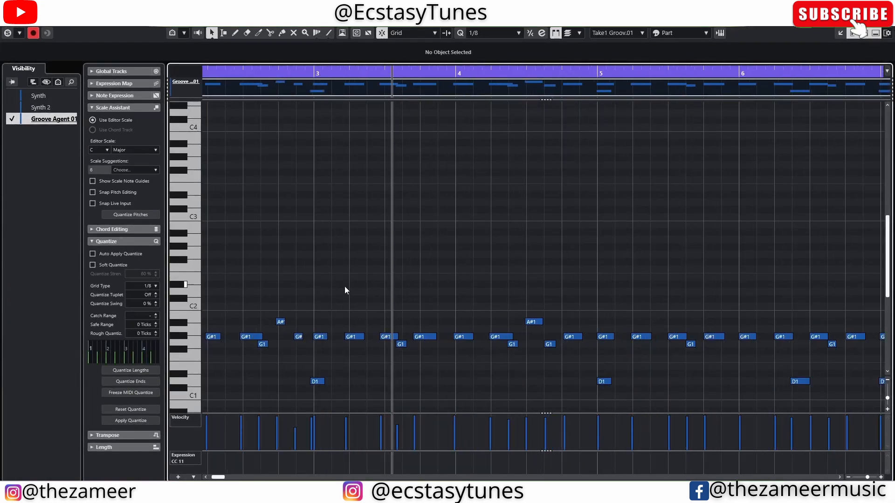
pyautogui.moveTo(323, 290); pyautogui.dragTo(485, 420)
pyautogui.press('q')
pyautogui.moveTo(461, 275); pyautogui.dragTo(590, 362)
pyautogui.press('q')
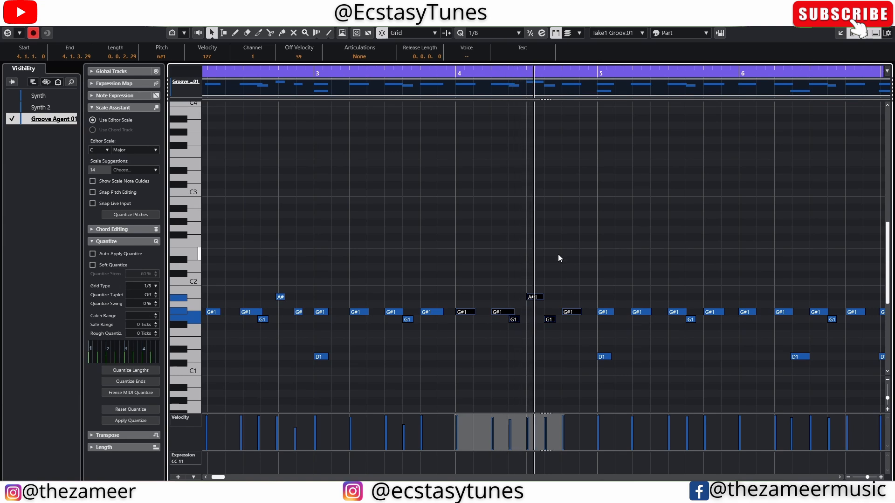
pyautogui.moveTo(558, 256); pyautogui.dragTo(646, 371)
pyautogui.press('q')
pyautogui.press('g')
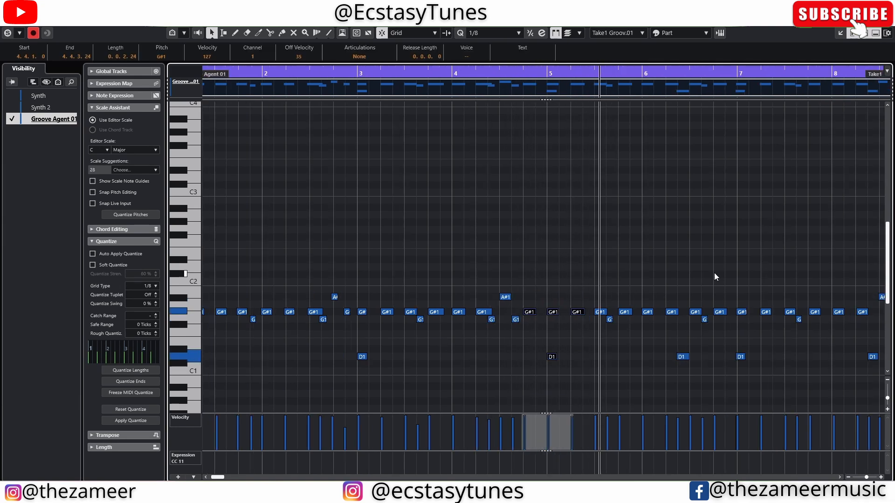
pyautogui.moveTo(715, 274); pyautogui.dragTo(517, 374)
pyautogui.press('q')
pyautogui.press('g')
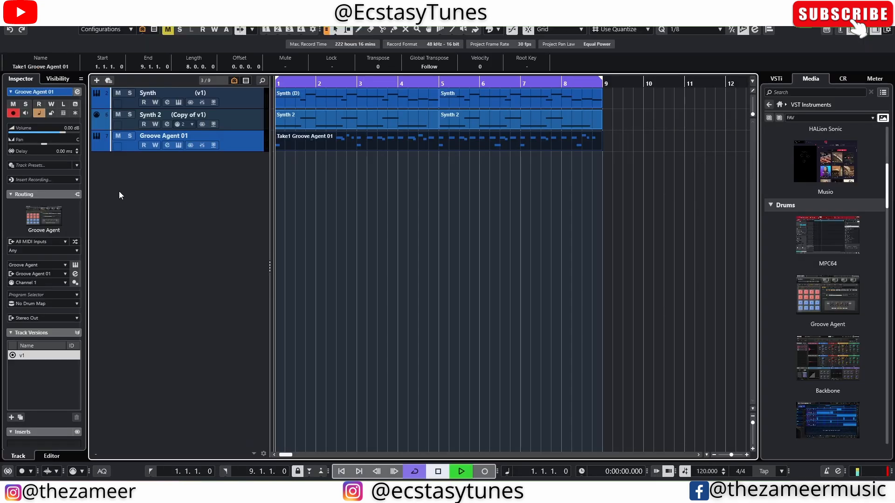
# Step: Play the loop through to bar 9 and insert the retrospectively captured MIDI as a part on the Groove Agent track
pyautogui.press('space')
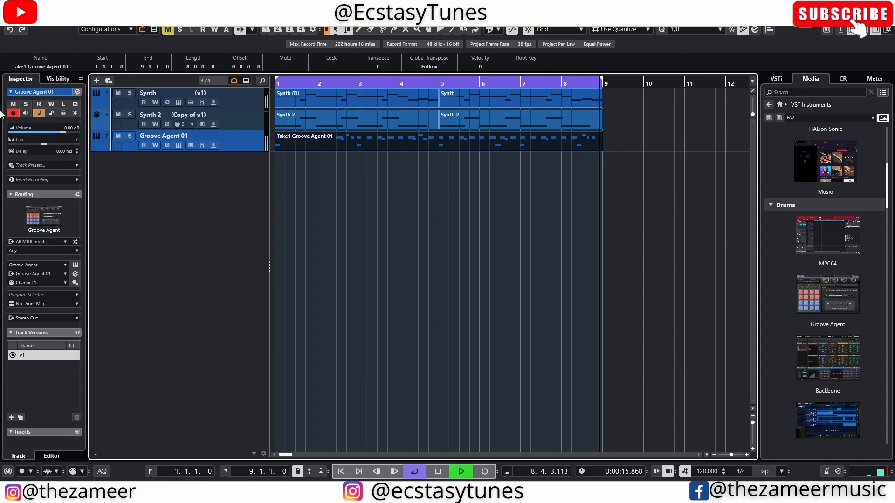
pyautogui.press('space')
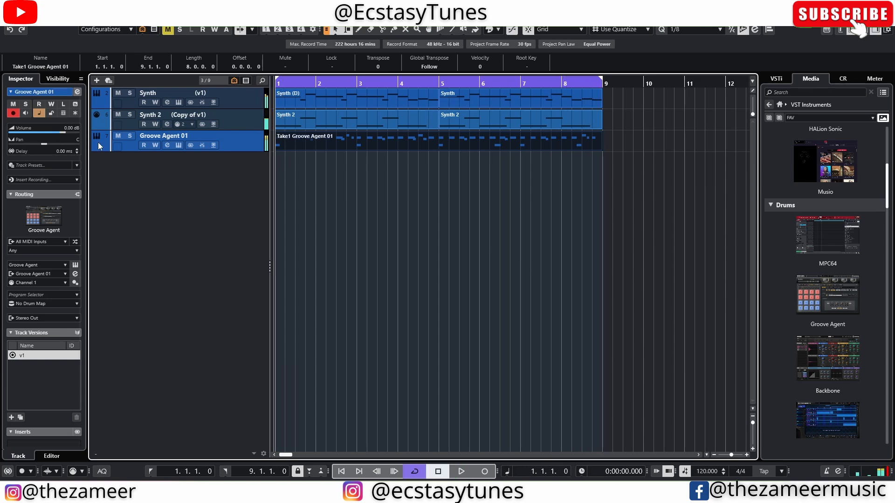
pyautogui.click(55, 180)
pyautogui.click(55, 201)
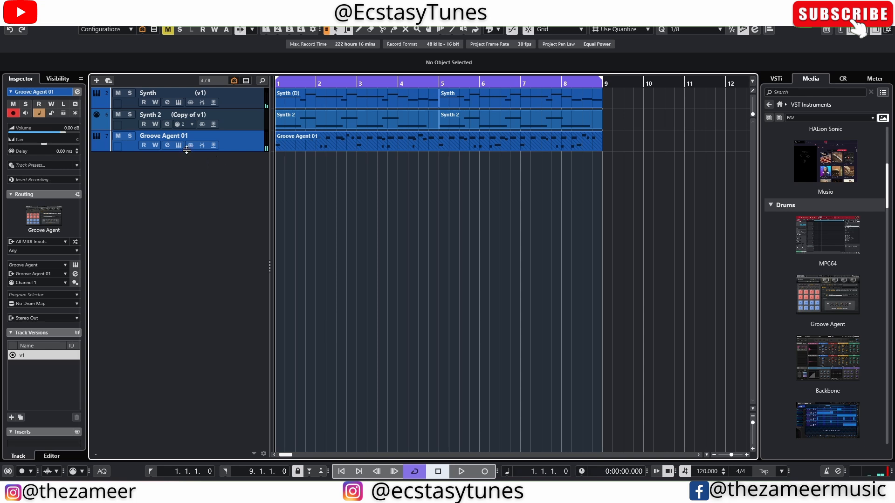
# Step: Enlarge the Groove Agent track, show its lanes and move the newly captured part to Lane 2
pyautogui.moveTo(235, 151); pyautogui.dragTo(153, 167)
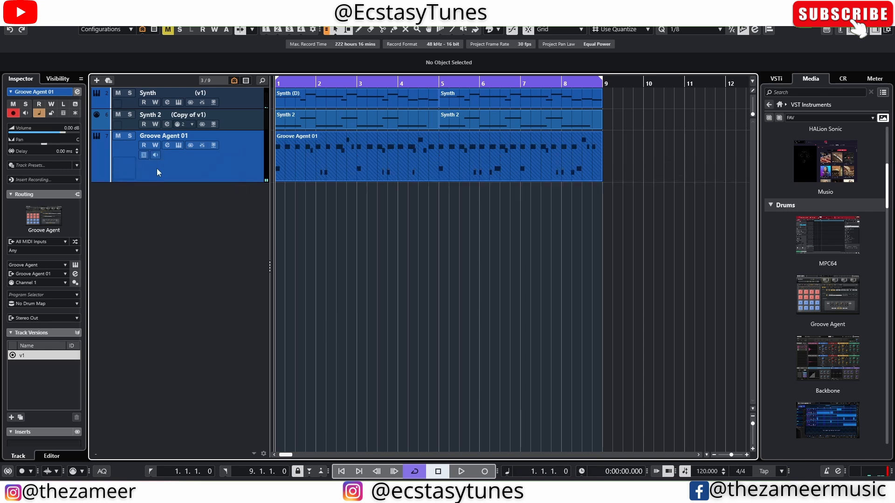
pyautogui.click(143, 154)
pyautogui.click(432, 210)
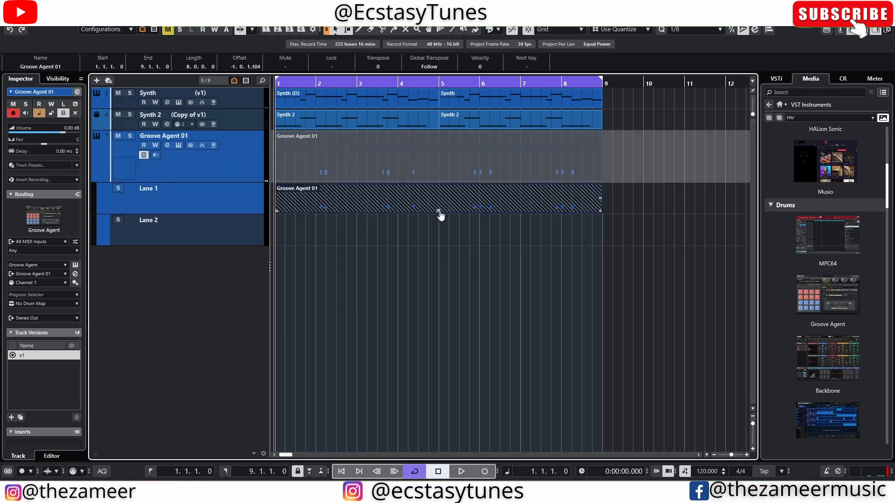
pyautogui.moveTo(461, 205); pyautogui.dragTo(462, 230)
pyautogui.click(446, 262)
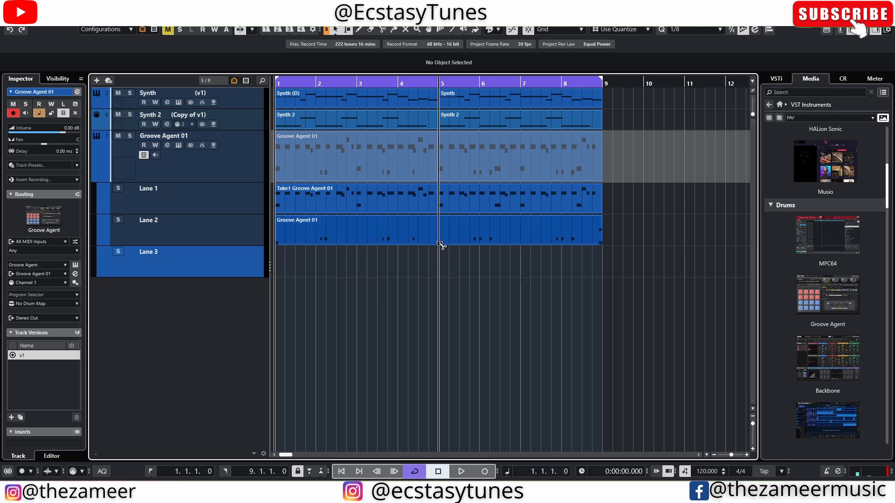
# Step: Split the Lane 2 part at bar 5 and delete its first half
pyautogui.keyDown('alt'); pyautogui.click(440, 243); pyautogui.keyUp('alt')
pyautogui.click(401, 237)
pyautogui.press('Delete')
# Step: Open the remaining Lane 2 part in the note editor and play it back with all its notes selected
pyautogui.doubleClick(539, 240)
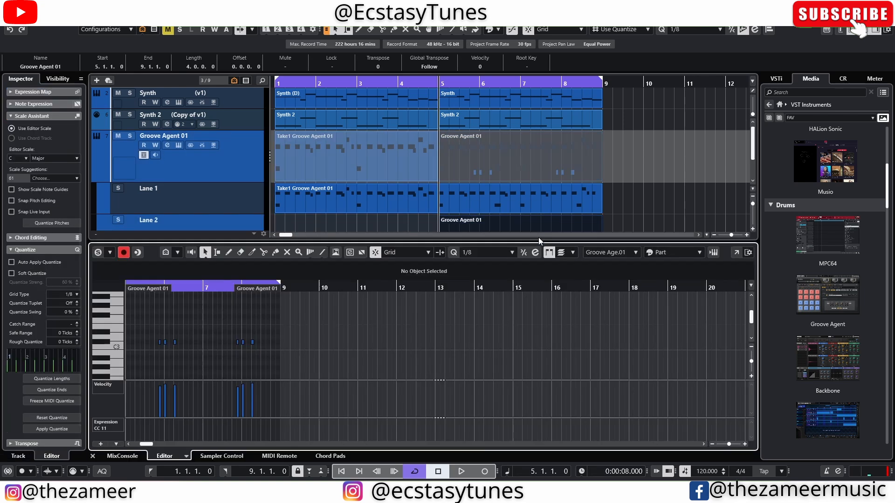
pyautogui.press('space')
pyautogui.hotkey('ctrl', 'a')
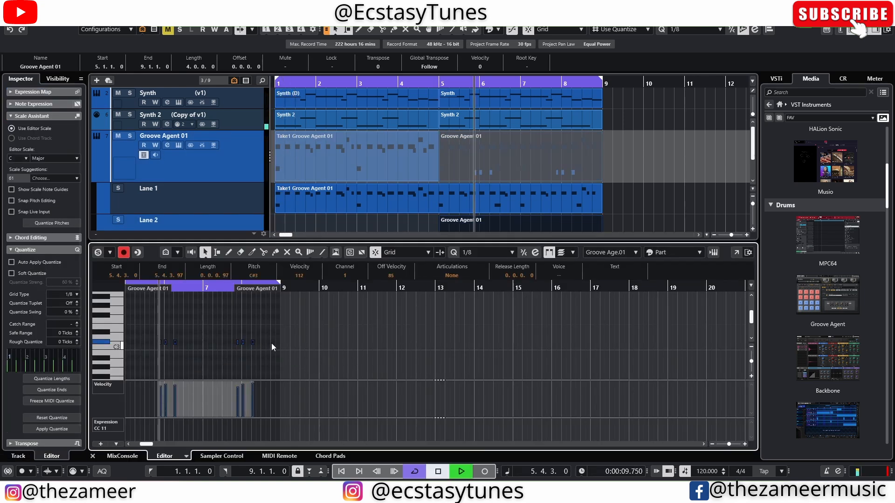
pyautogui.moveTo(259, 332); pyautogui.dragTo(111, 352)
pyautogui.scroll(-1, 707, 189)
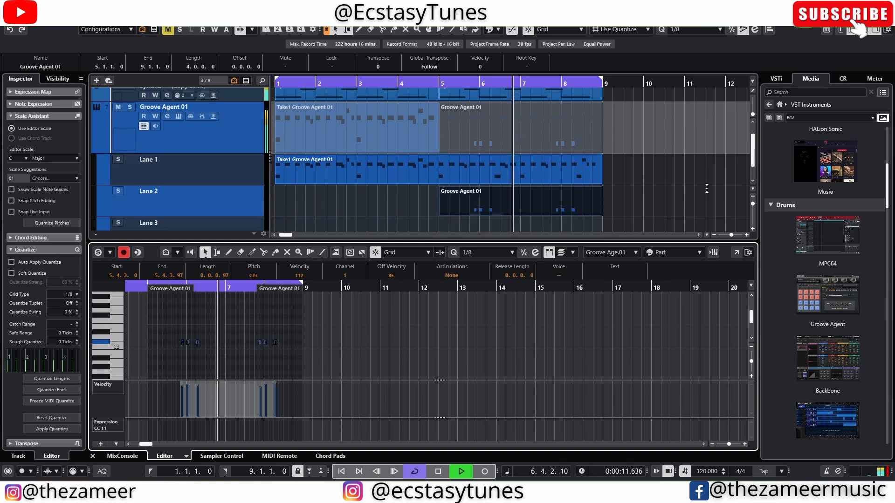
# Step: Copy the Lane 2 part from bar 5 to bar 1 and stop playback
pyautogui.click(560, 210)
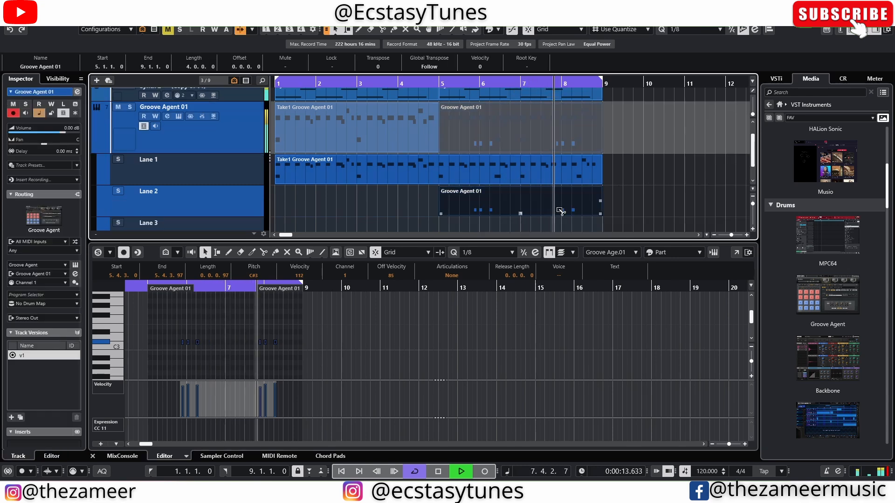
pyautogui.moveTo(559, 211); pyautogui.dragTo(342, 200)
pyautogui.press('g')
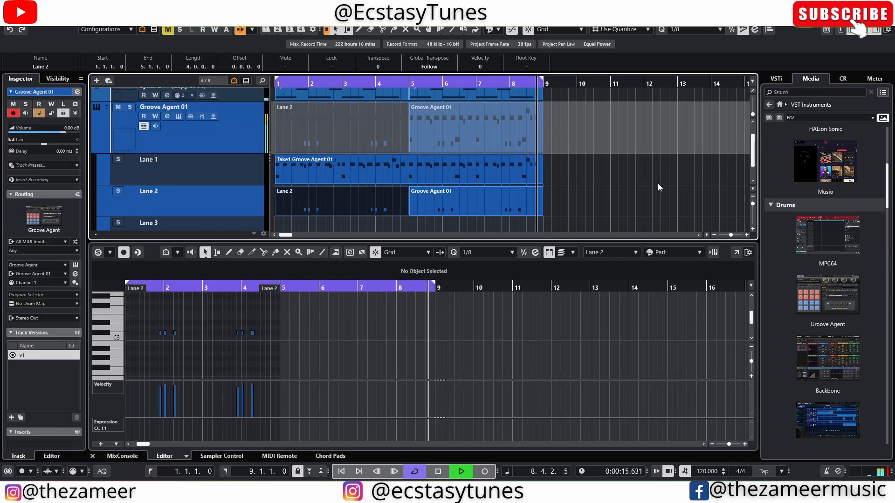
pyautogui.press('space')
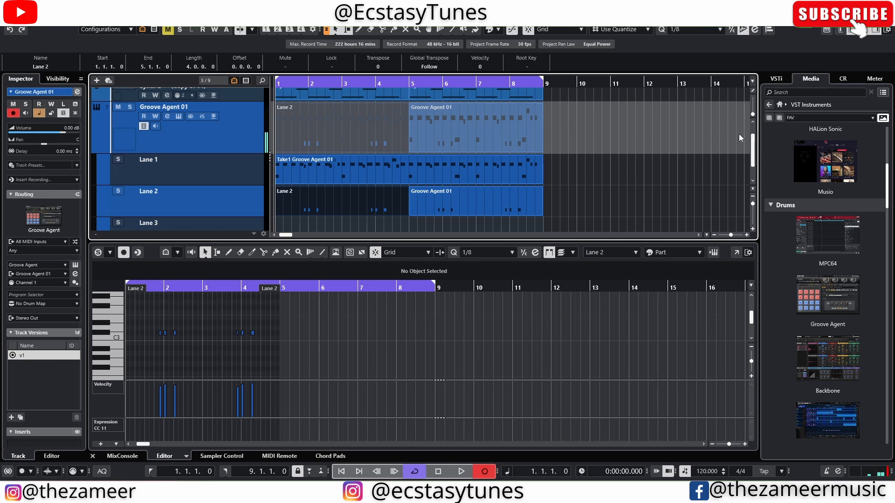
# Step: Record a third drum take over bars 1 to 9 on the Groove Agent track and start playing it back
pyautogui.press('space')
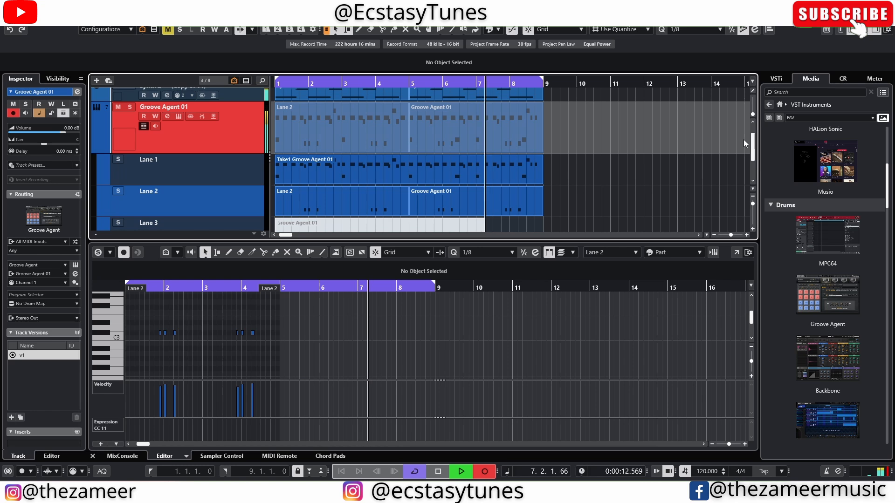
pyautogui.scroll(-1, 696, 180)
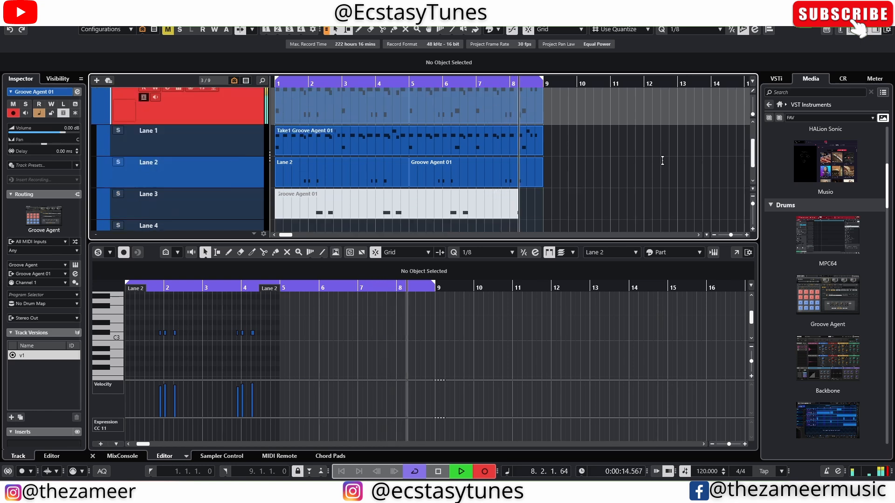
pyautogui.press('space')
pyautogui.press('space')
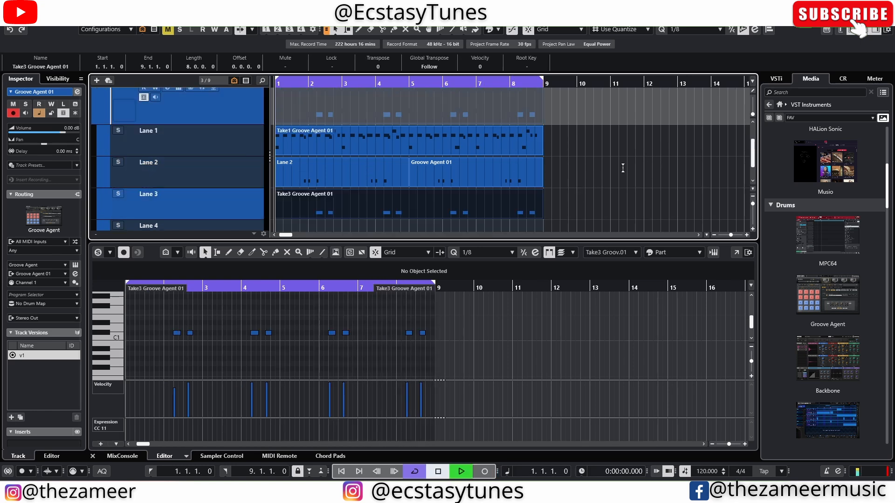
# Step: Quantize all notes of the Lane 3 take to the 1/8 grid and stop playback
pyautogui.doubleClick(357, 214)
pyautogui.hotkey('ctrl', 'a')
pyautogui.press('q')
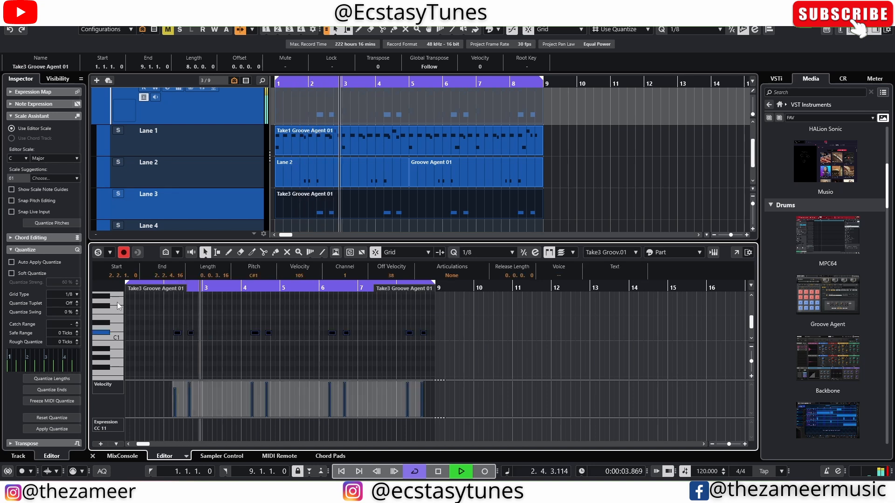
pyautogui.press('space')
pyautogui.click(236, 323)
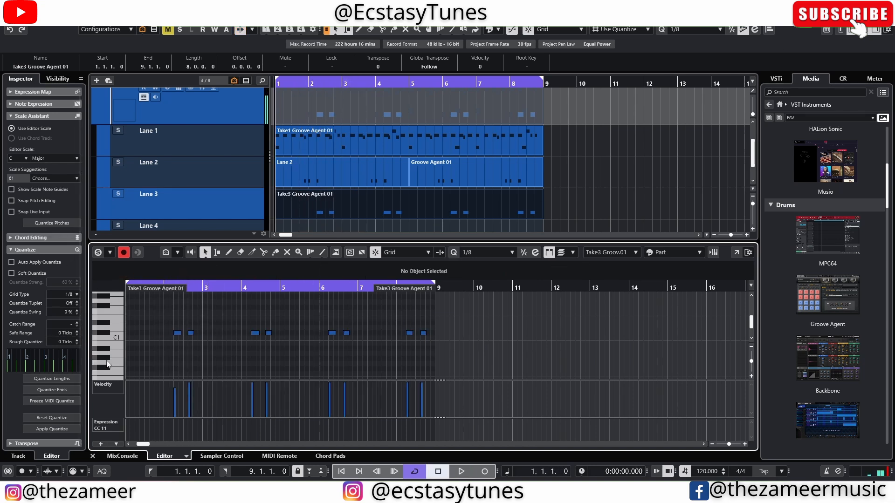
# Step: Set Rough Quantize to 7 ticks and requantize the notes of the Lane 3 take and both Lane 2 parts
pyautogui.moveTo(65, 343); pyautogui.dragTo(66, 335)
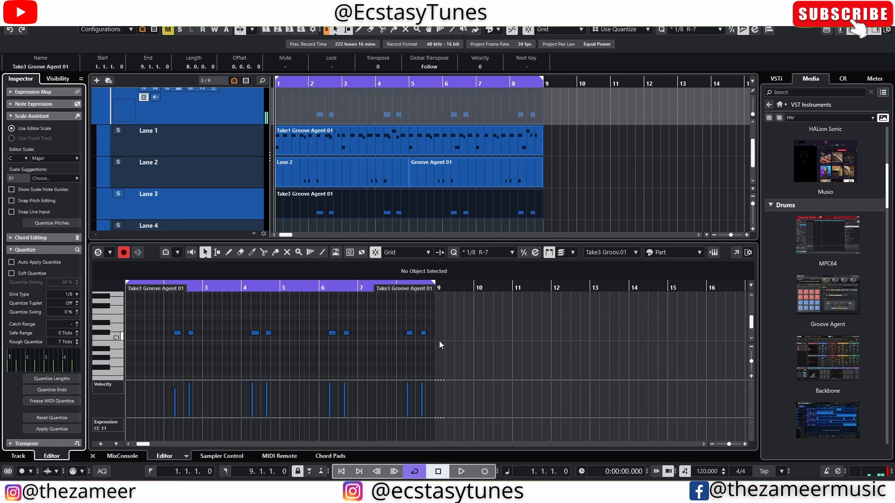
pyautogui.moveTo(455, 319); pyautogui.dragTo(107, 359)
pyautogui.click(451, 182)
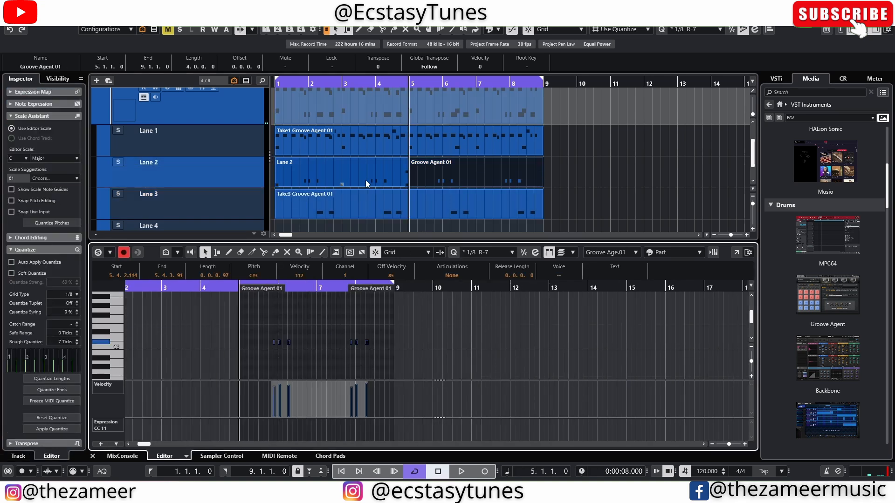
pyautogui.click(365, 180)
pyautogui.moveTo(140, 319); pyautogui.dragTo(402, 340)
pyautogui.press('q')
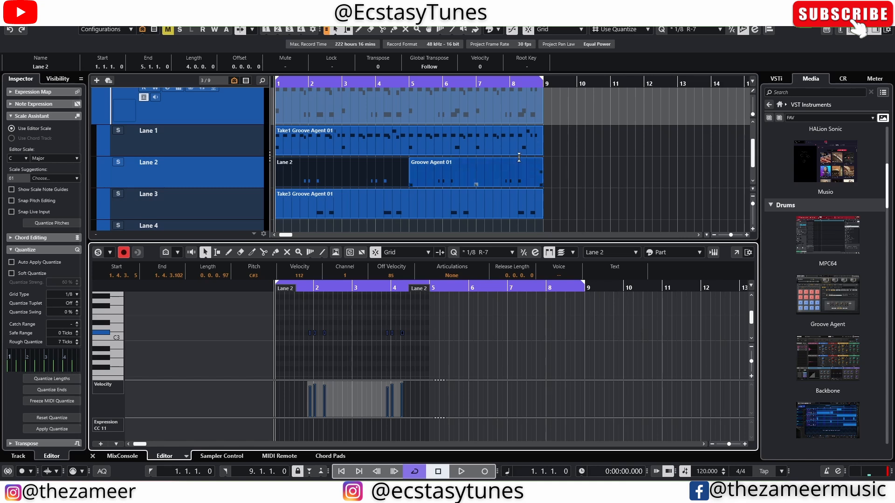
# Step: Open the Lane 1 take in the full note editor, select its A#1 notes and close the editor
pyautogui.click(521, 146)
pyautogui.click(748, 252)
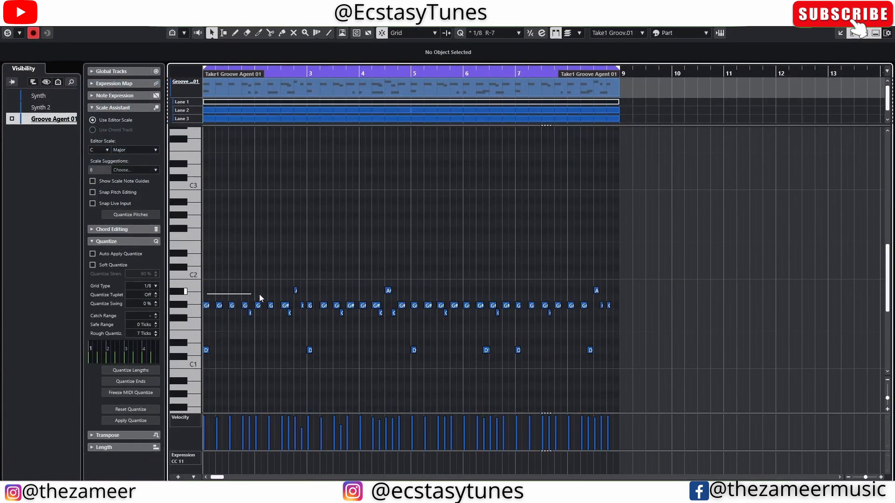
pyautogui.moveTo(208, 297); pyautogui.dragTo(552, 305)
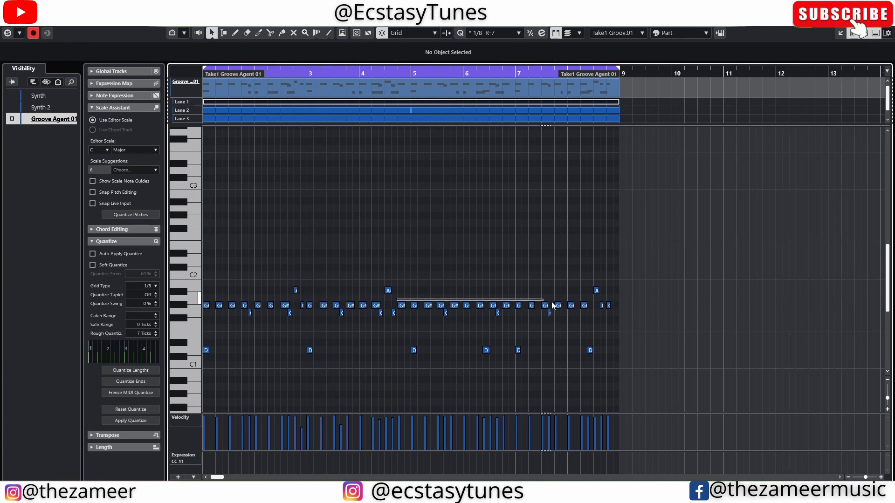
pyautogui.moveTo(633, 311); pyautogui.dragTo(240, 283)
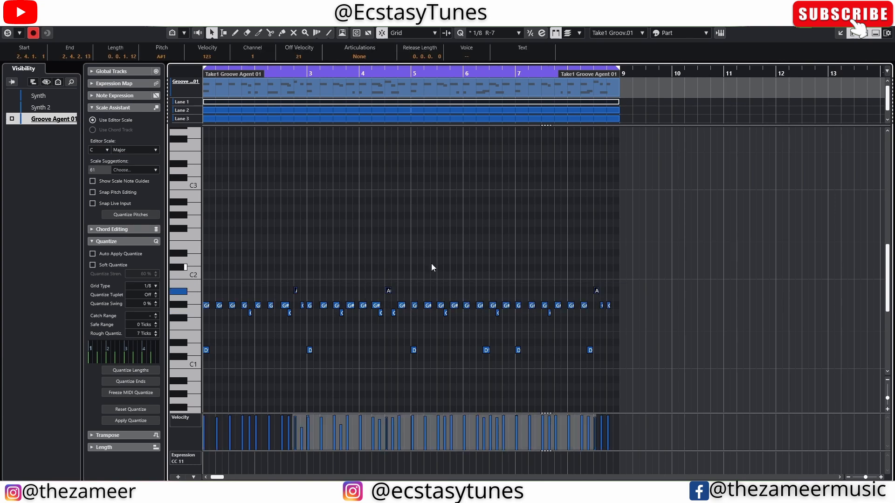
pyautogui.press('Return')
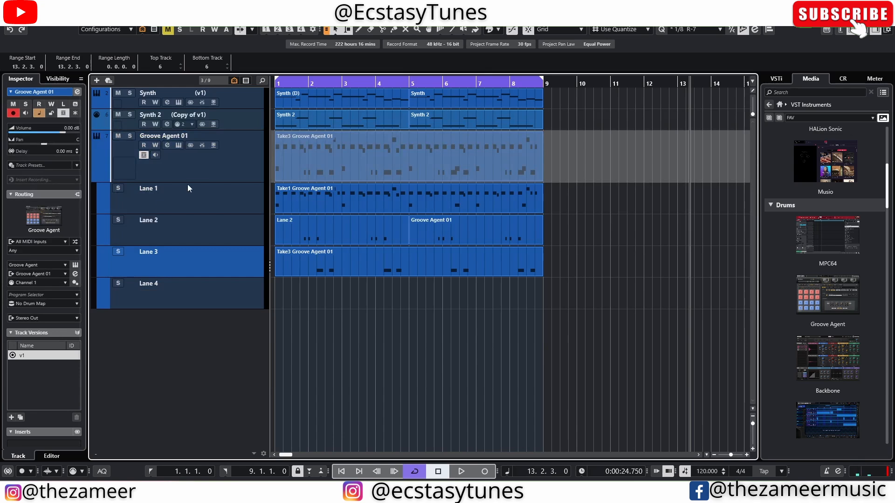
# Step: Colour the Groove Agent track and its lanes red
pyautogui.click(217, 161)
pyautogui.click(112, 158)
pyautogui.click(102, 203)
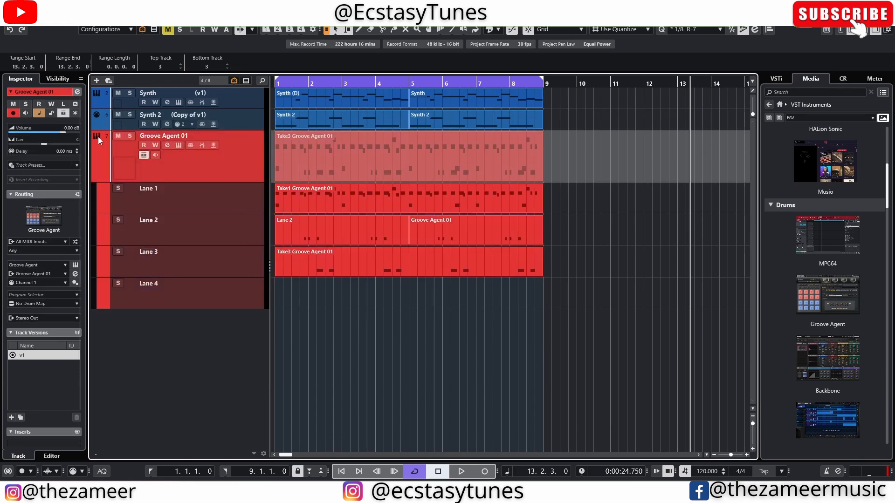
# Step: Select all the drum parts in Lanes 1 to 3 and play the arrangement from the start
pyautogui.click(318, 200)
pyautogui.press('space')
pyautogui.moveTo(564, 174); pyautogui.dragTo(275, 327)
pyautogui.press('Home')
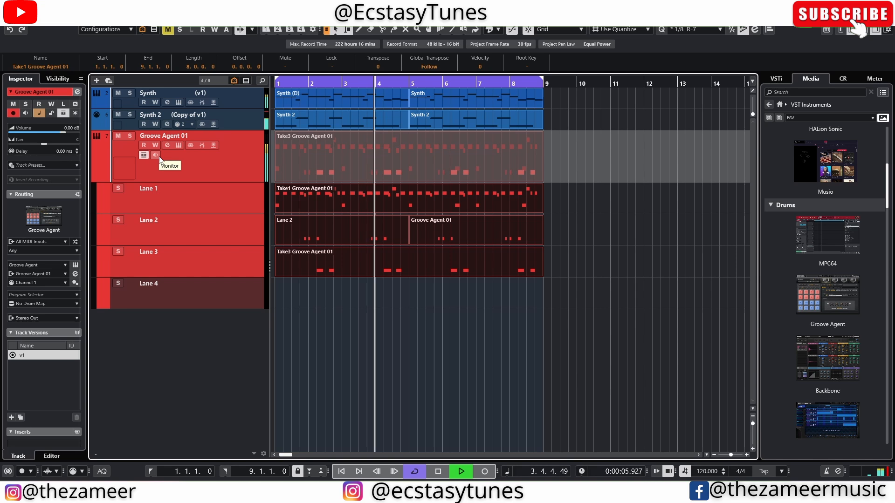
pyautogui.press('space')
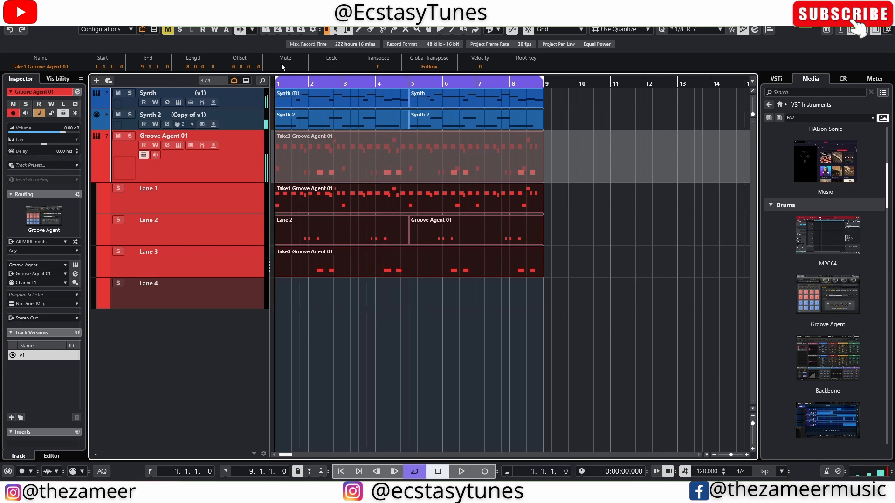
# Step: Check the Concrete Boots kit in the Groove Agent instrument and add a MIDI track below the drum lanes
pyautogui.click(245, 121)
pyautogui.click(234, 146)
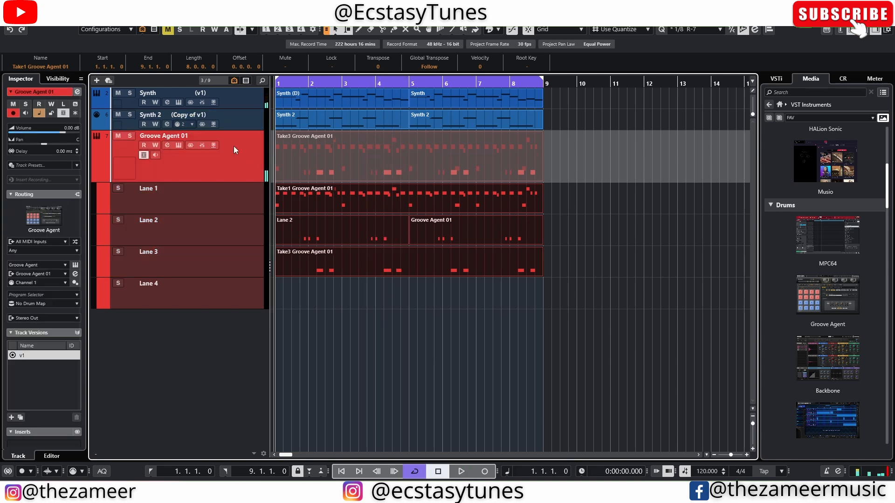
pyautogui.click(178, 145)
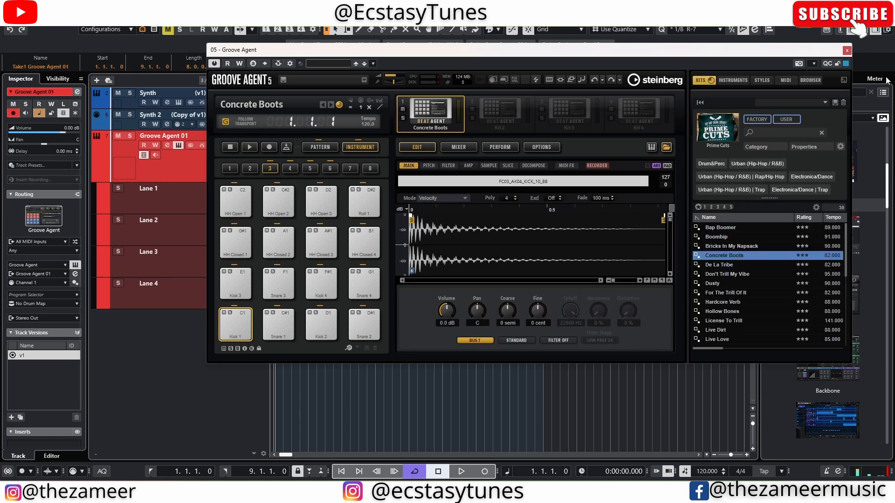
pyautogui.click(848, 50)
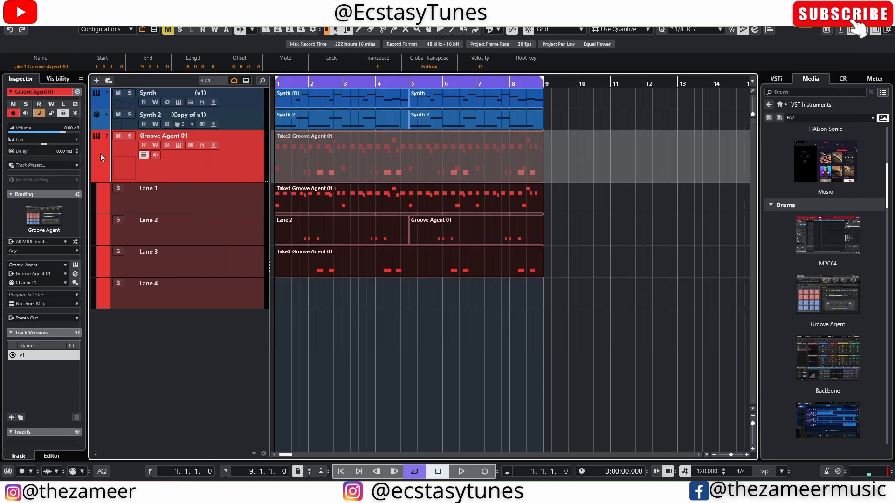
pyautogui.doubleClick(220, 340)
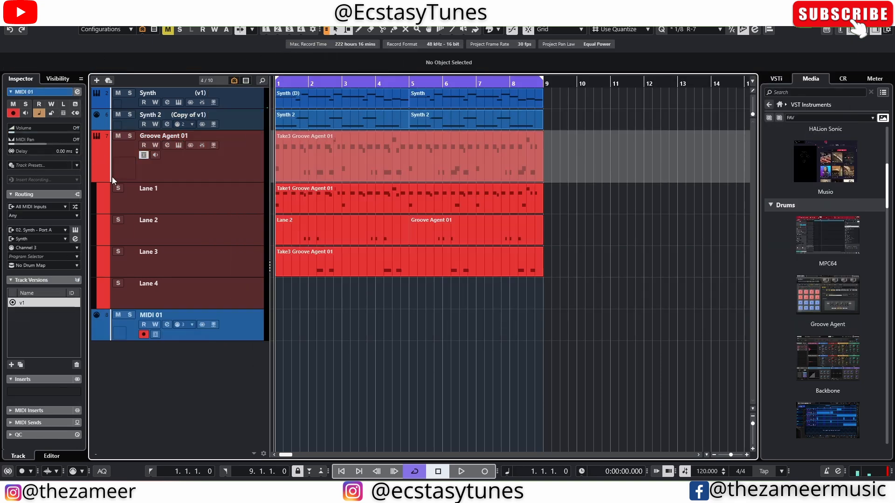
# Step: Hide the Groove Agent track's lanes and load the FM Lab program Alternator into HALion's third slot for MIDI 01
pyautogui.click(143, 156)
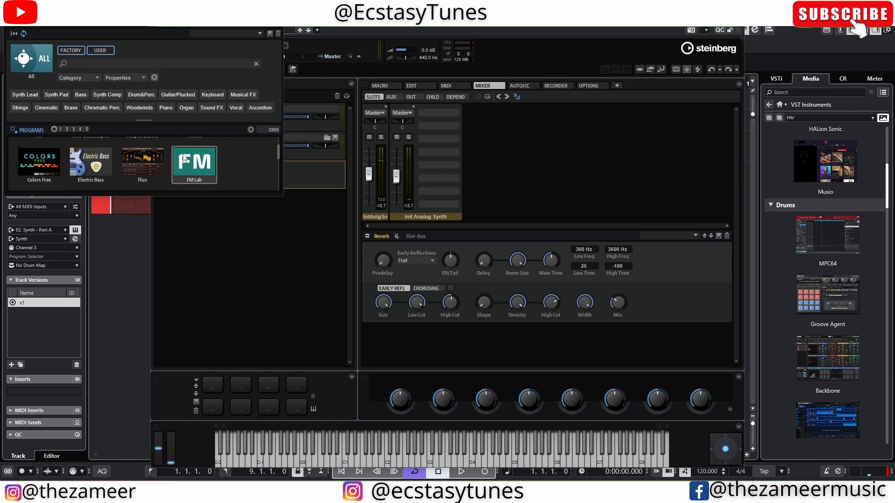
pyautogui.click(184, 156)
pyautogui.click(192, 156)
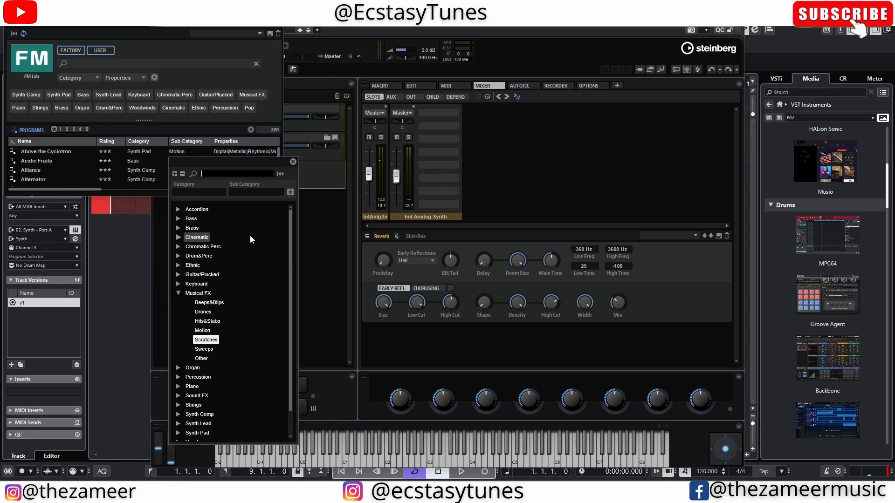
pyautogui.click(45, 161)
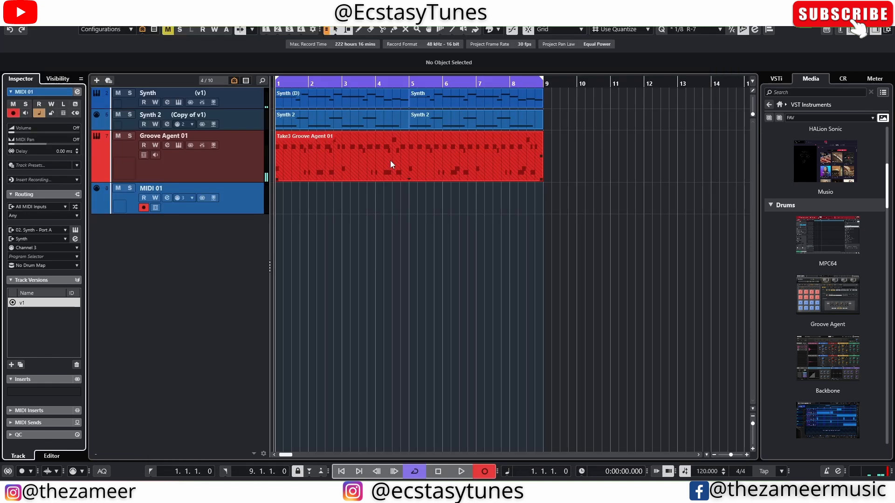
# Step: Record a cycled take on MIDI 01 and add another MIDI track below it
pyautogui.press('KP_Multiply')
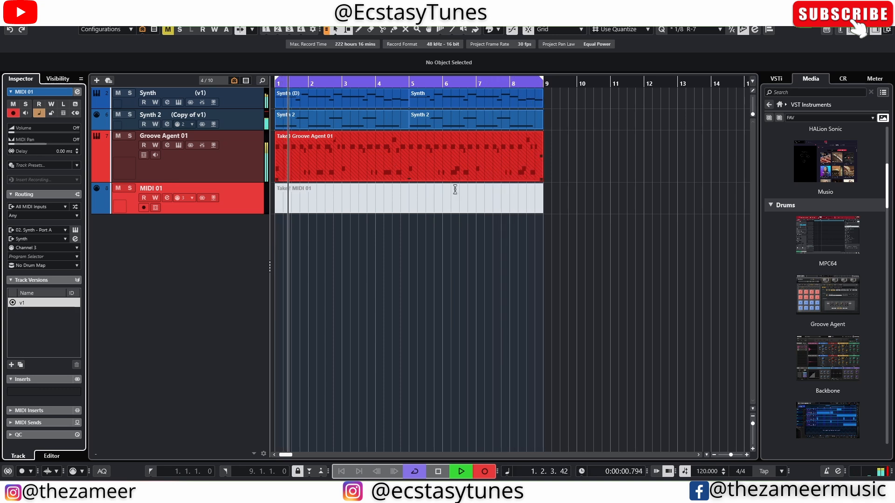
pyautogui.press('space')
pyautogui.doubleClick(336, 209)
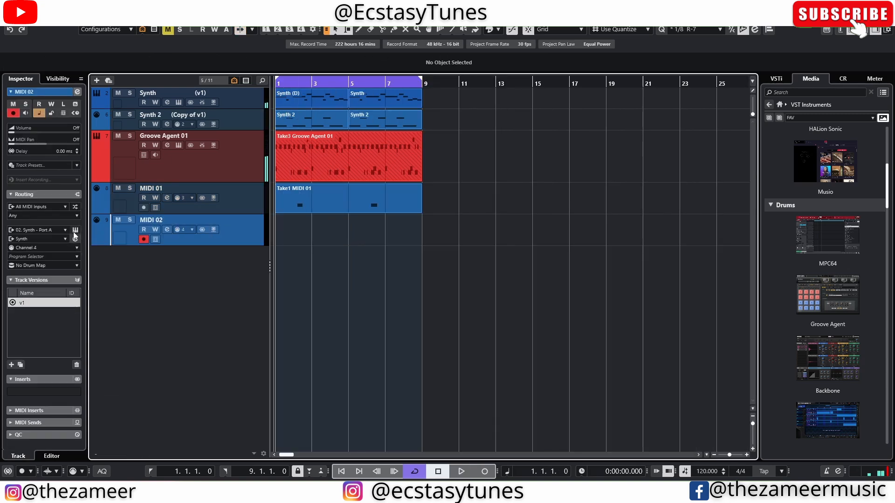
# Step: Initialize HALion slot 4 as Init Analog Synth for MIDI 02 and open its filter settings
pyautogui.click(74, 230)
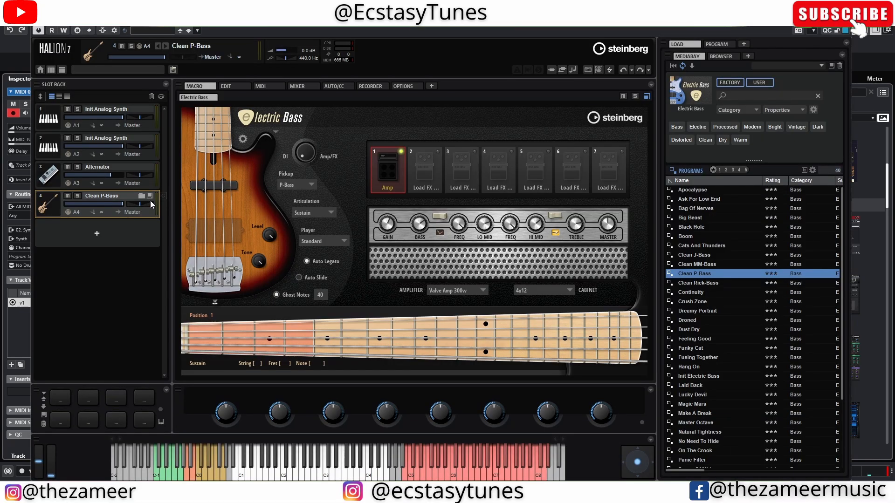
pyautogui.rightClick(150, 200)
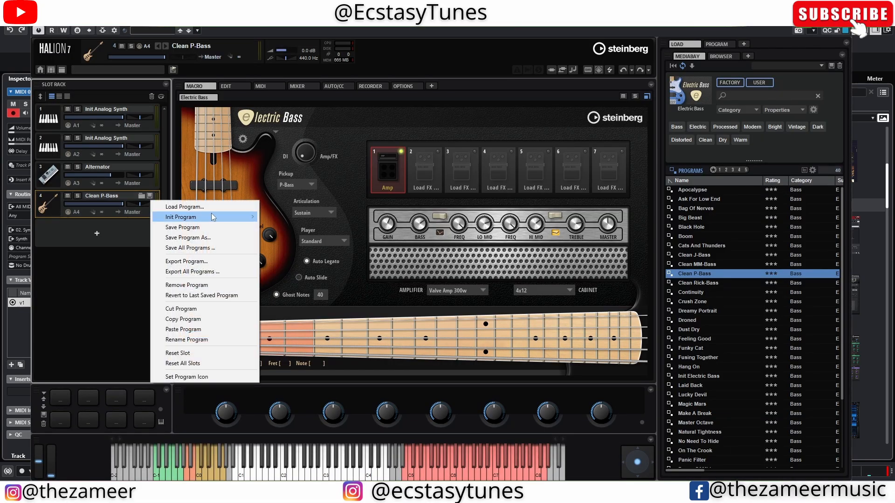
pyautogui.moveTo(211, 217)
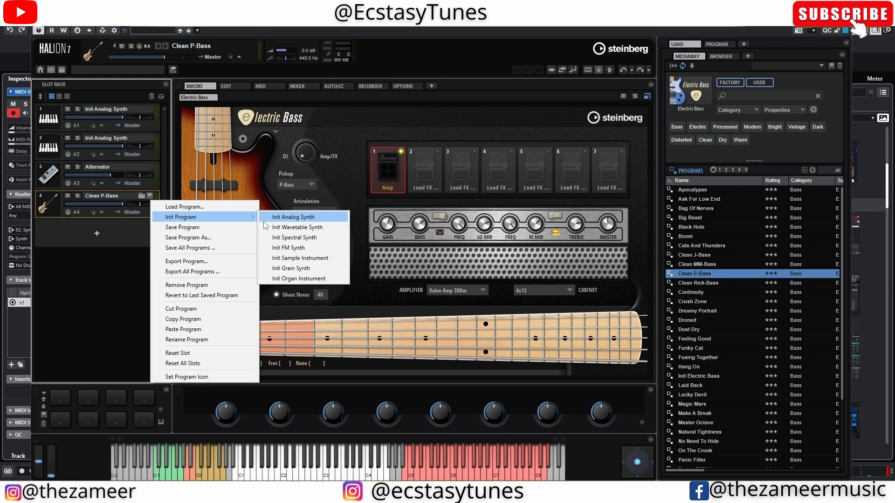
pyautogui.click(305, 218)
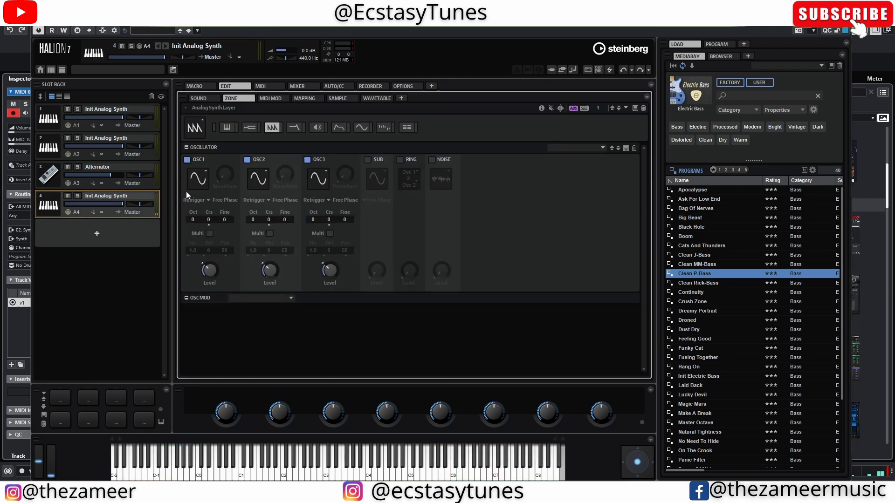
pyautogui.click(294, 127)
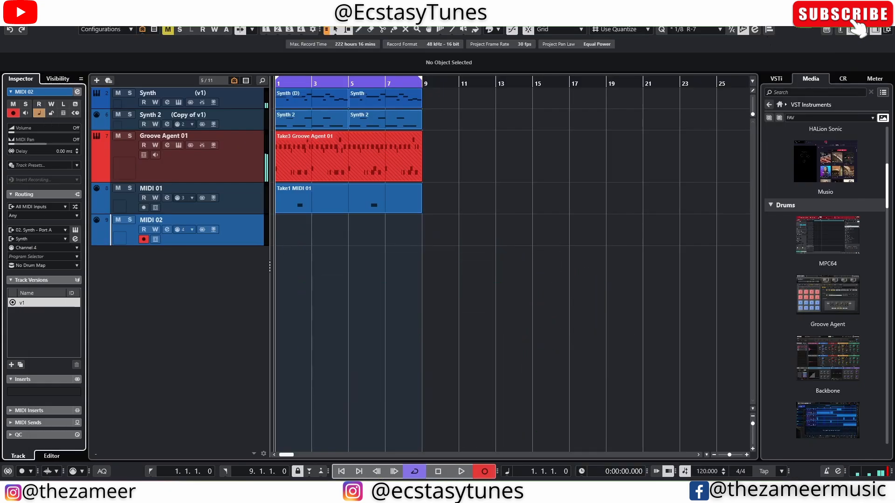
# Step: Record a cycled take on MIDI 02 and play it back with the other parts
pyautogui.press('KP_Multiply')
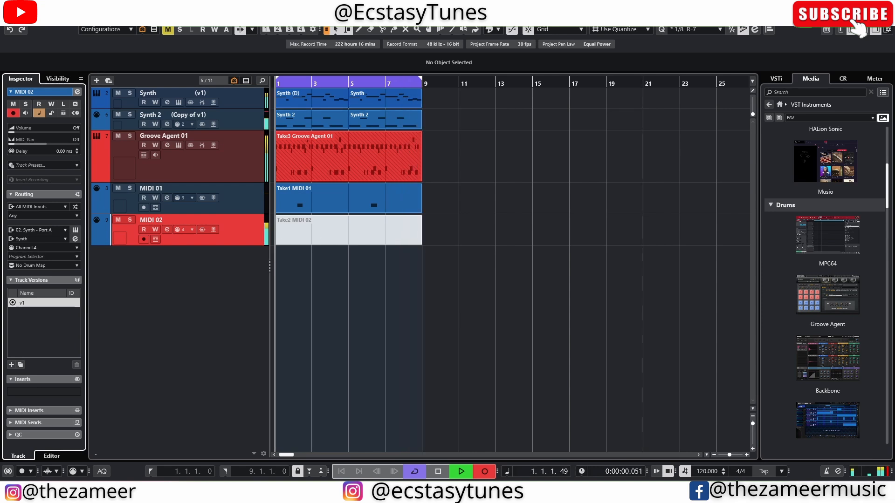
pyautogui.press('space')
pyautogui.press('space')
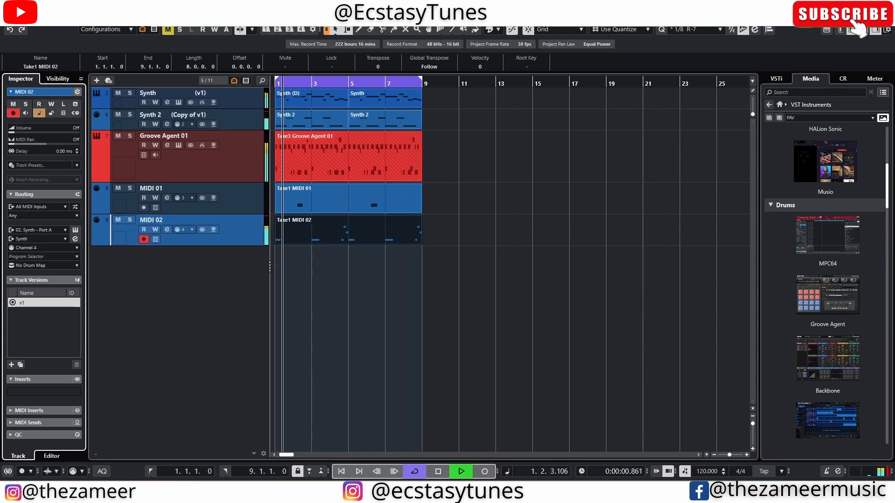
pyautogui.click(498, 250)
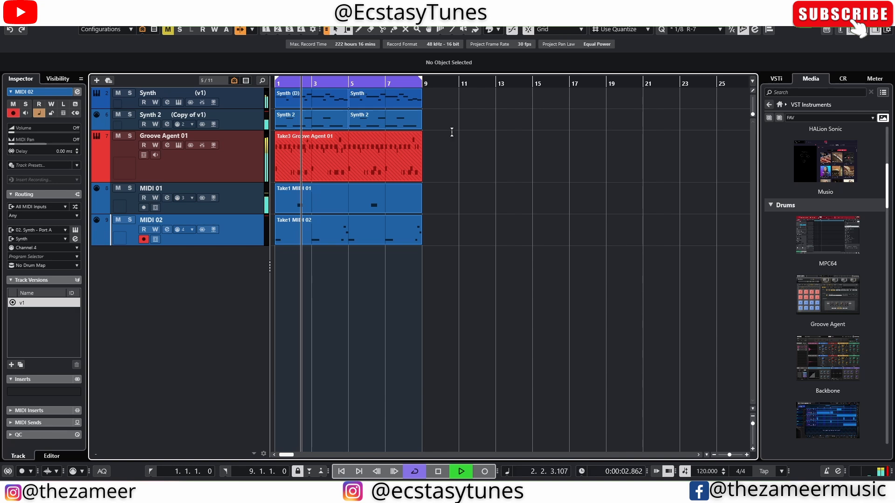
# Step: Duplicate the parts on all tracks to start again at bar 9 and mute the two Synth parts in bars 1 to 8
pyautogui.click(247, 193)
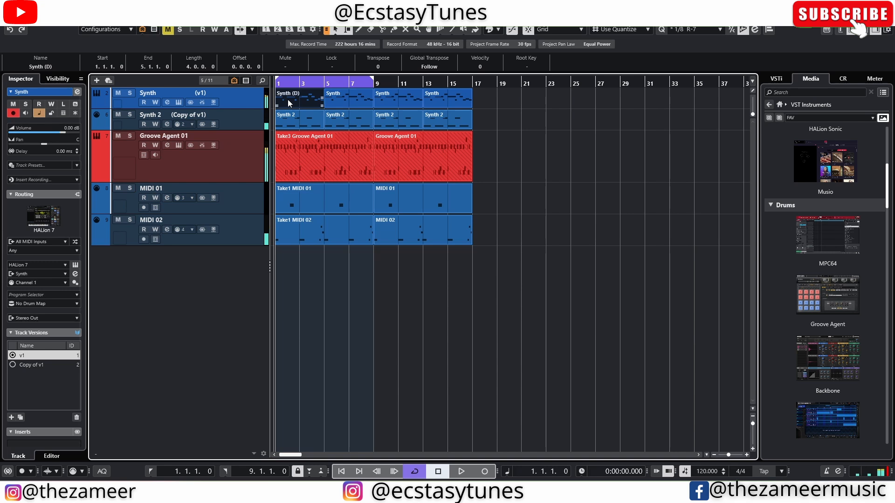
pyautogui.press('space')
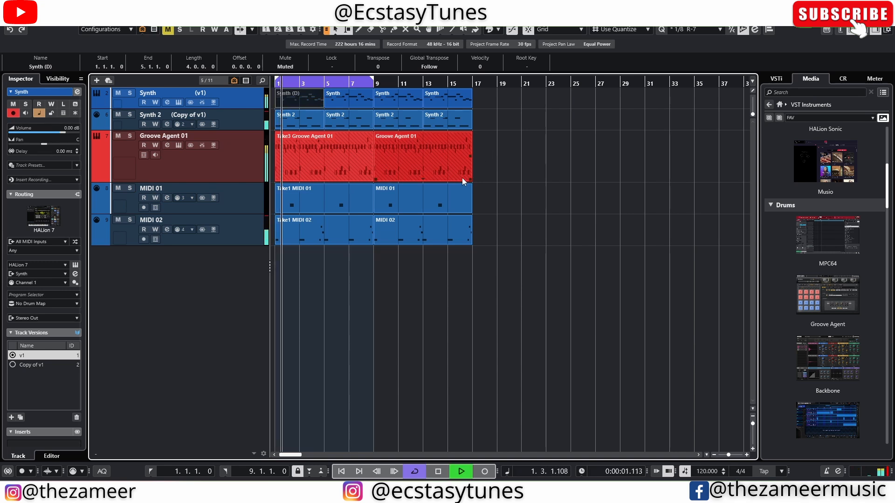
pyautogui.press('g')
pyautogui.press('h')
pyautogui.press('h')
pyautogui.press('h')
pyautogui.press('h')
pyautogui.press('g')
pyautogui.press('g')
pyautogui.press('g')
pyautogui.press('h')
pyautogui.press('h')
pyautogui.press('h')
pyautogui.press('h')
pyautogui.press('g')
pyautogui.press('h')
pyautogui.press('h')
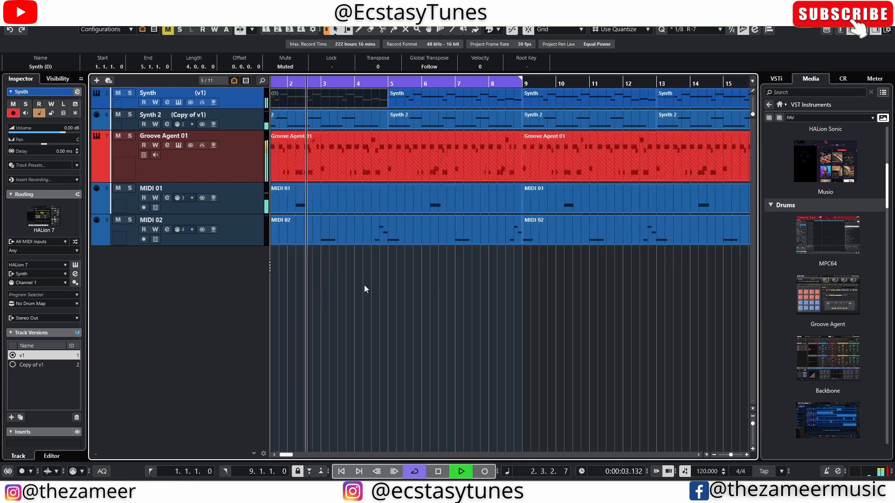
pyautogui.press('g')
pyautogui.press('g')
pyautogui.press('g')
pyautogui.click(370, 103)
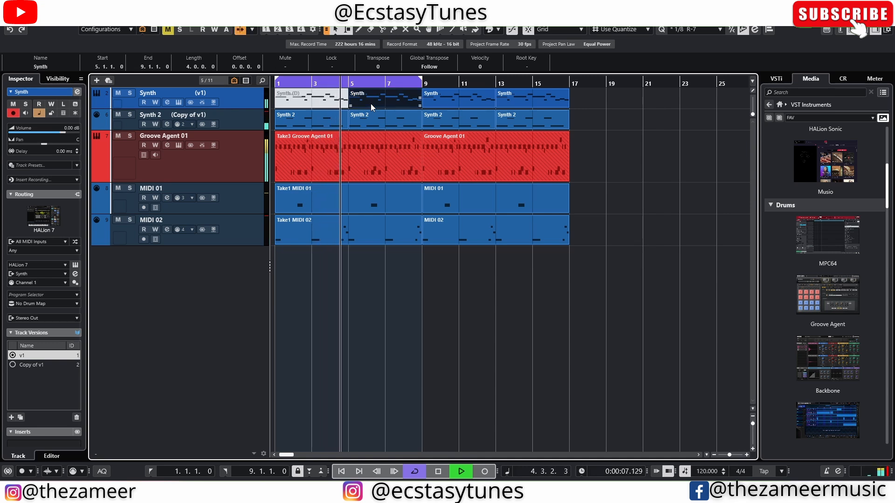
pyautogui.hotkey('shift', 'm')
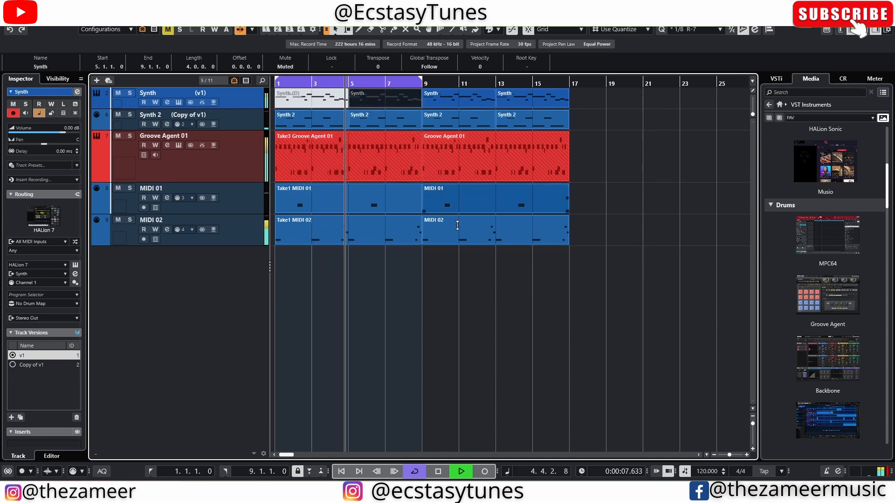
# Step: Extend the cycle range's right locator to bar 17
pyautogui.keyDown('alt'); pyautogui.click(567, 81); pyautogui.keyUp('alt')
pyautogui.scroll(3, 583, 154)
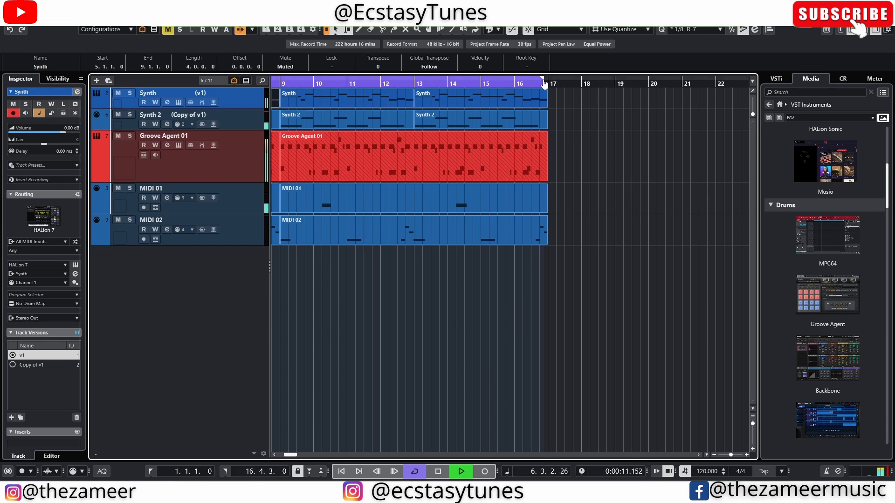
pyautogui.moveTo(545, 79); pyautogui.dragTo(550, 81)
# Step: Shorten the Synth 2, Groove Agent, MIDI 01 and MIDI 02 parts before bar 9 to end at 8.3.1.0
pyautogui.scroll(-5, 639, 208)
pyautogui.scroll(6, 302, 298)
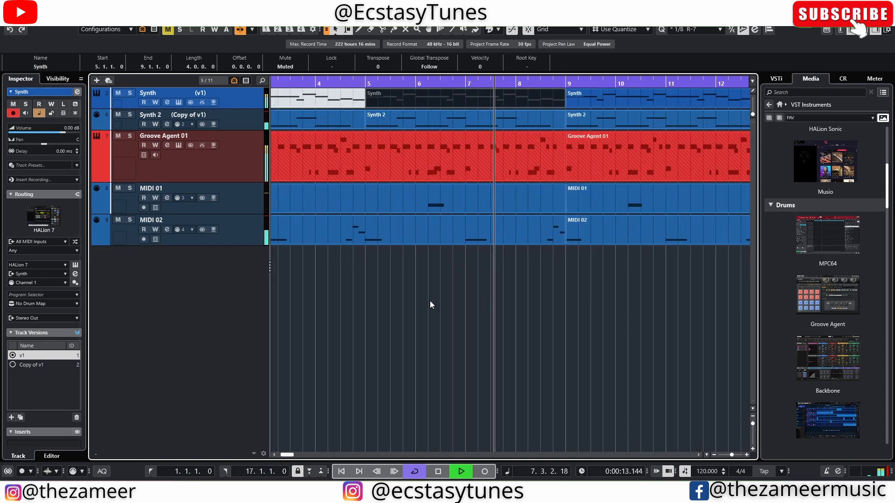
pyautogui.scroll(-3, 436, 300)
pyautogui.scroll(4, 441, 279)
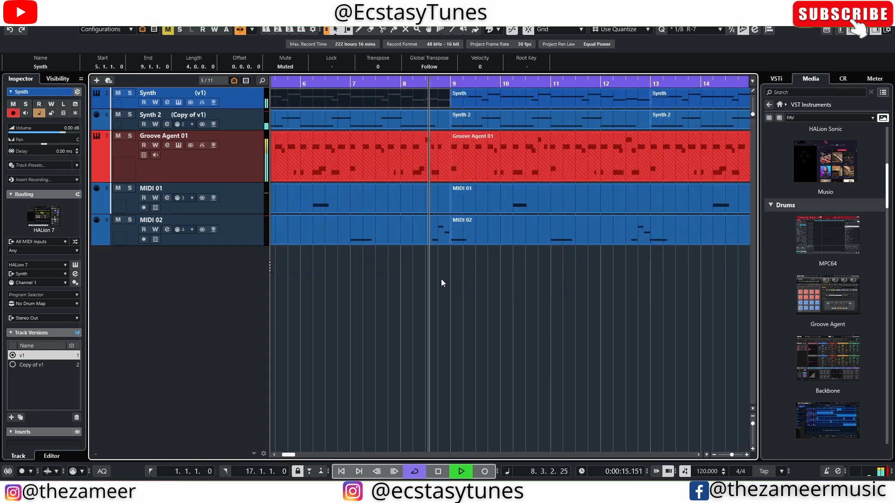
pyautogui.scroll(-3, 434, 273)
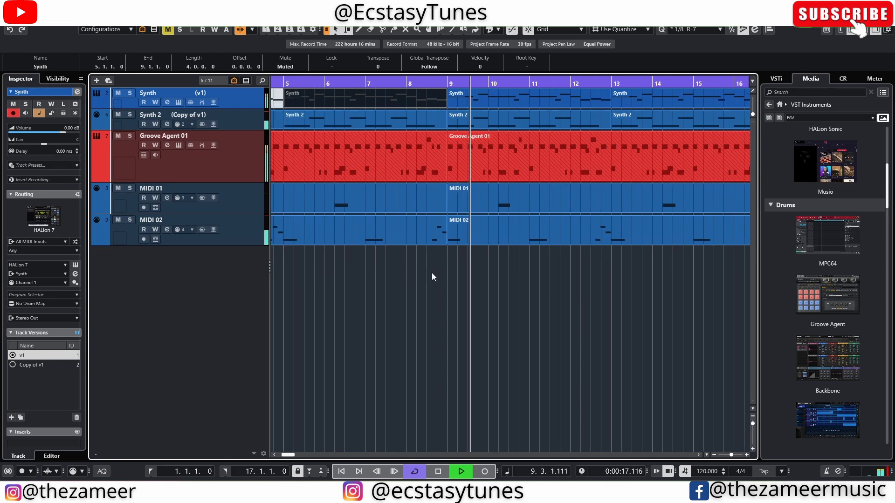
pyautogui.moveTo(409, 289); pyautogui.dragTo(428, 122)
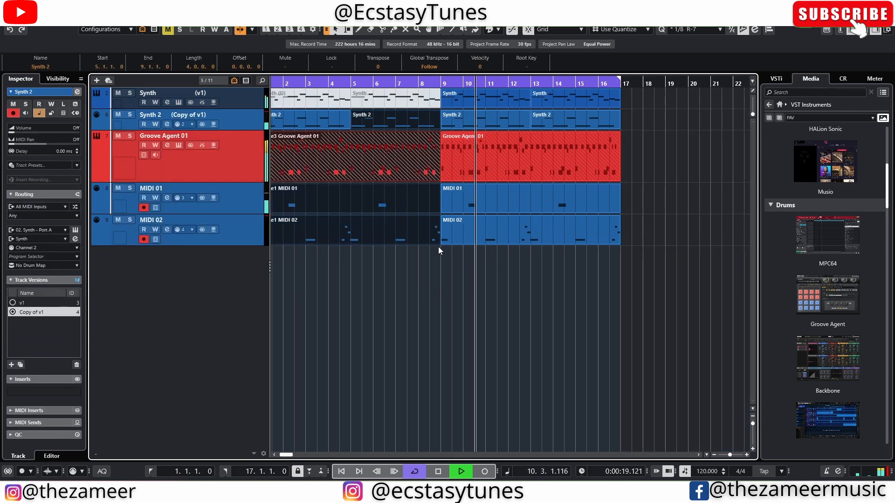
pyautogui.click(436, 242)
pyautogui.moveTo(434, 264); pyautogui.dragTo(415, 118)
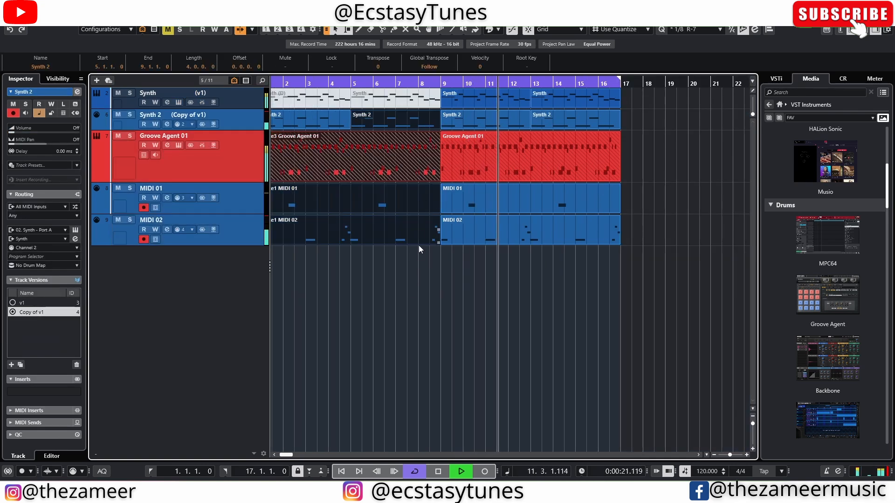
pyautogui.press('space')
pyautogui.moveTo(438, 243); pyautogui.dragTo(429, 244)
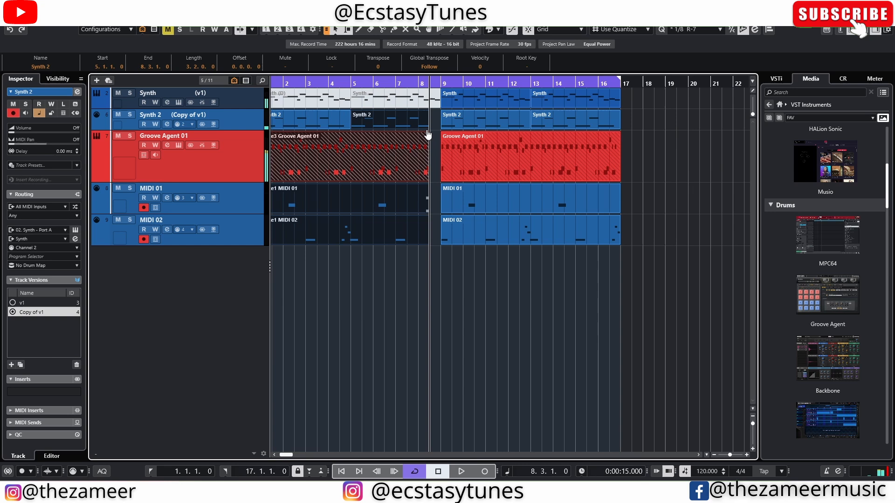
# Step: Play the arrangement from 7.4.1.0 through the gap before bar 9 to check the transition
pyautogui.click(420, 83)
pyautogui.click(485, 281)
pyautogui.press('space')
pyautogui.press('space')
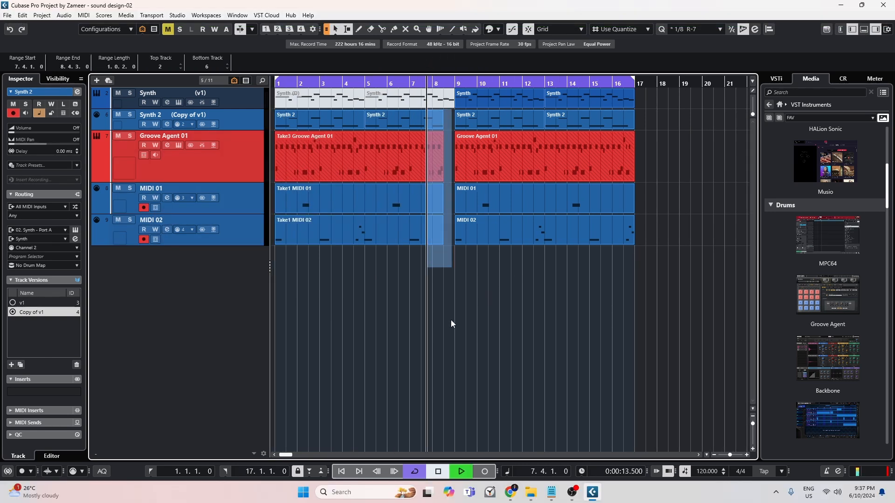
pyautogui.scroll(1, 472, 322)
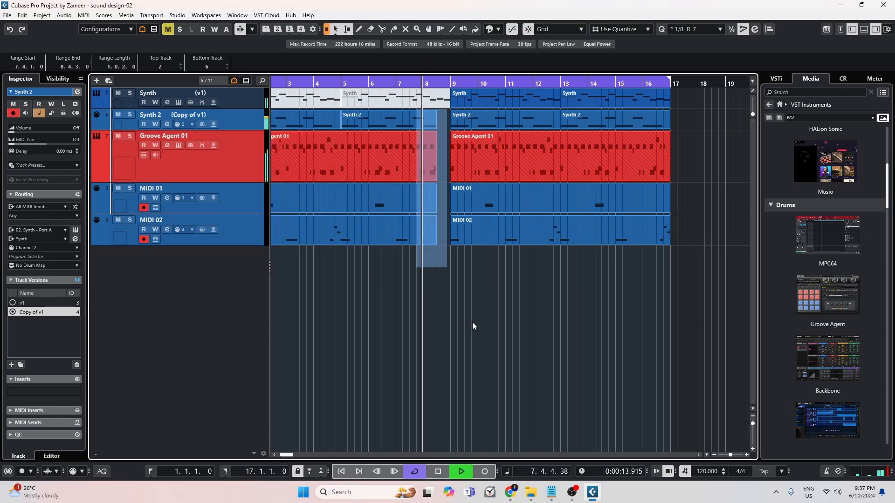
pyautogui.scroll(-3, 471, 322)
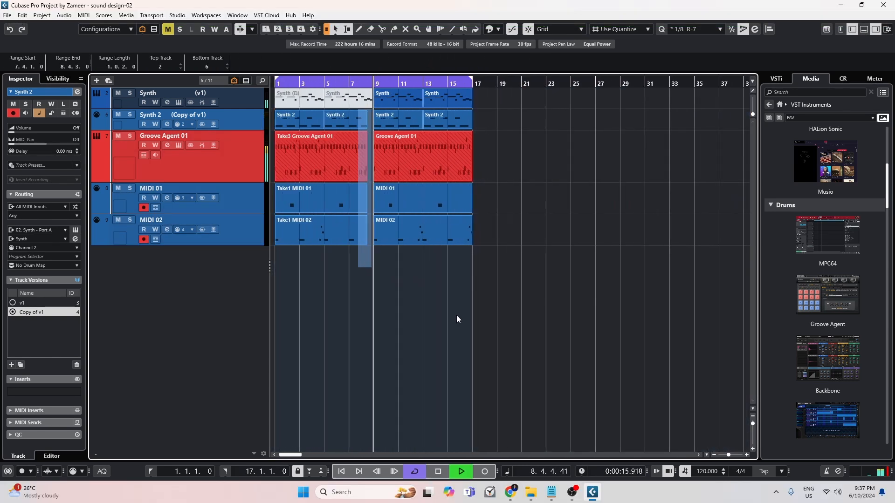
pyautogui.scroll(3, 485, 301)
pyautogui.scroll(-5, 554, 292)
pyautogui.scroll(6, 298, 296)
pyautogui.scroll(-2, 594, 298)
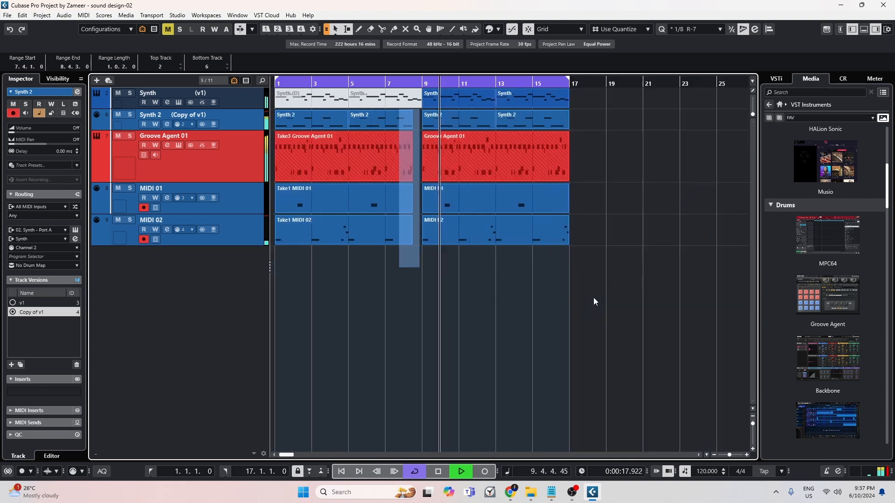
pyautogui.click(485, 302)
pyautogui.scroll(-2, 454, 302)
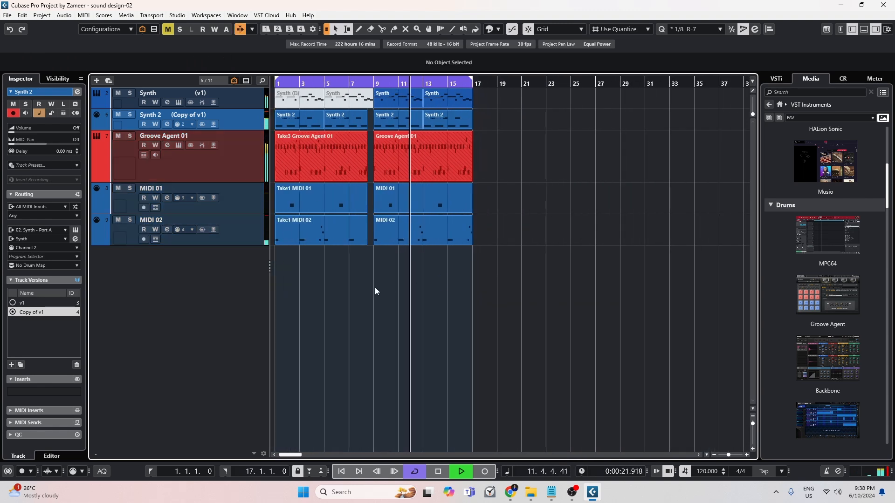
pyautogui.scroll(2, 378, 298)
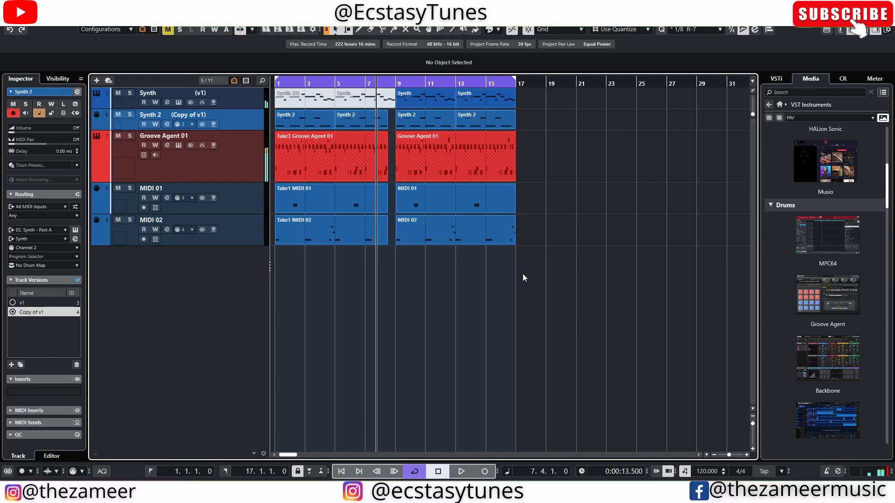
# Step: Add a MIDI track below MIDI 02, route it to 02. Synth - Port A on channel 5, and show the HALion 7 instrument
pyautogui.click(359, 277)
pyautogui.doubleClick(247, 269)
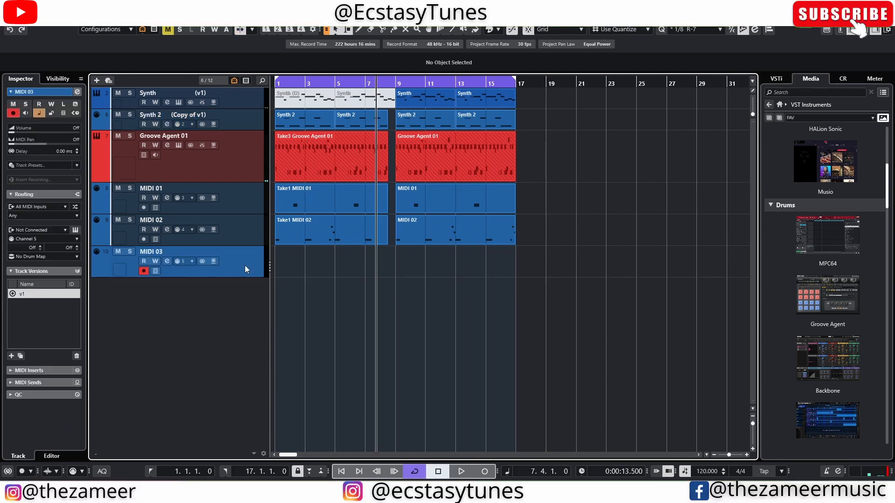
pyautogui.click(74, 231)
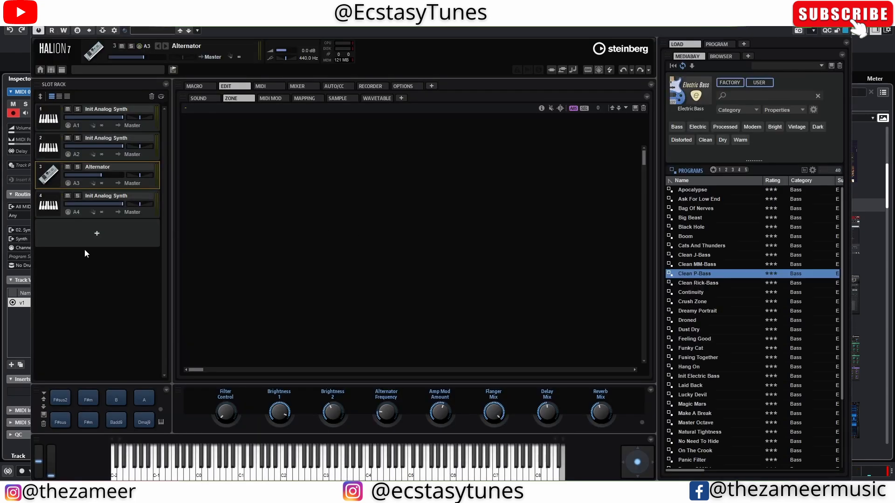
# Step: Load the Init Analog Synth program into HALion's empty fifth slot
pyautogui.click(96, 233)
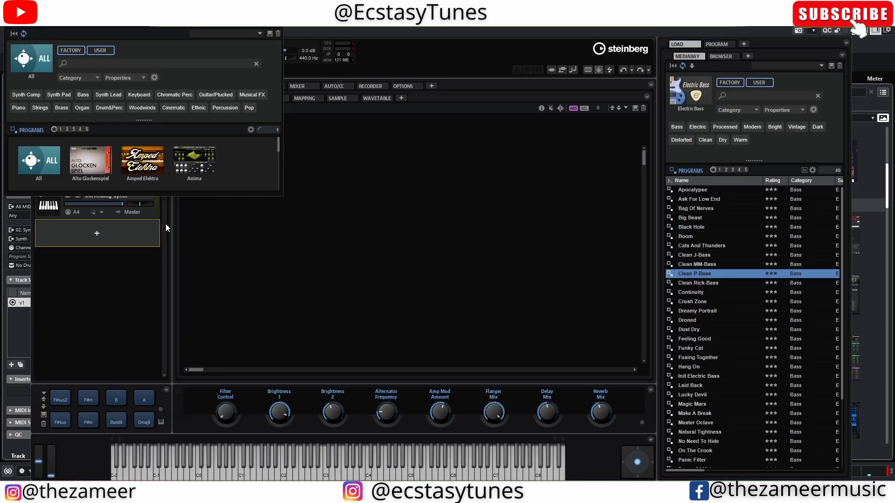
pyautogui.rightClick(138, 240)
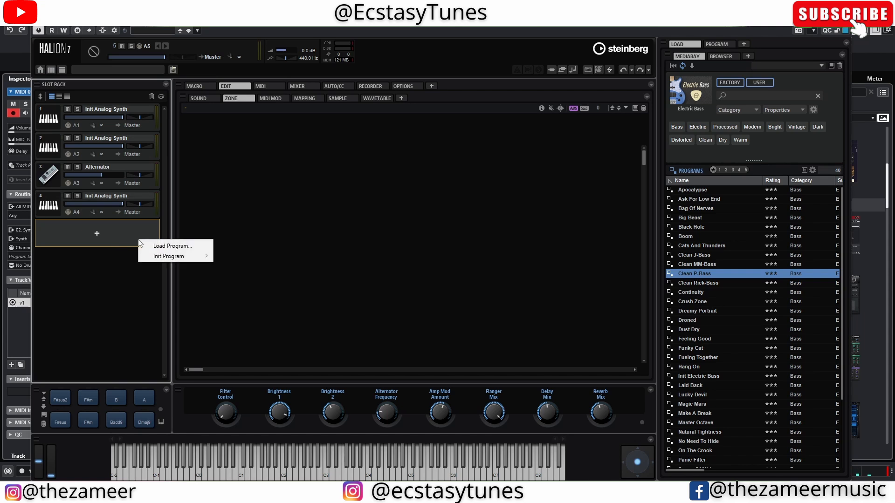
pyautogui.moveTo(173, 256)
pyautogui.click(226, 256)
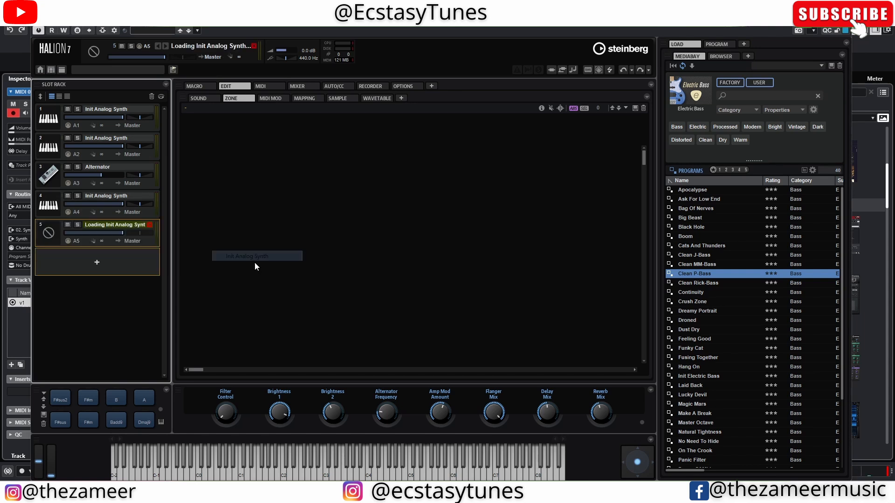
# Step: Enable the sub oscillator in the fifth slot's analog synth zone and raise its level
pyautogui.click(272, 129)
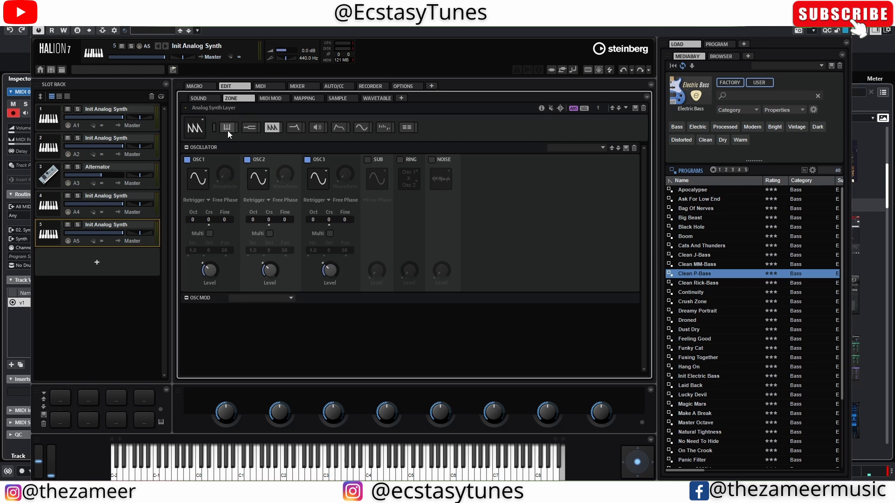
pyautogui.click(148, 257)
pyautogui.click(151, 238)
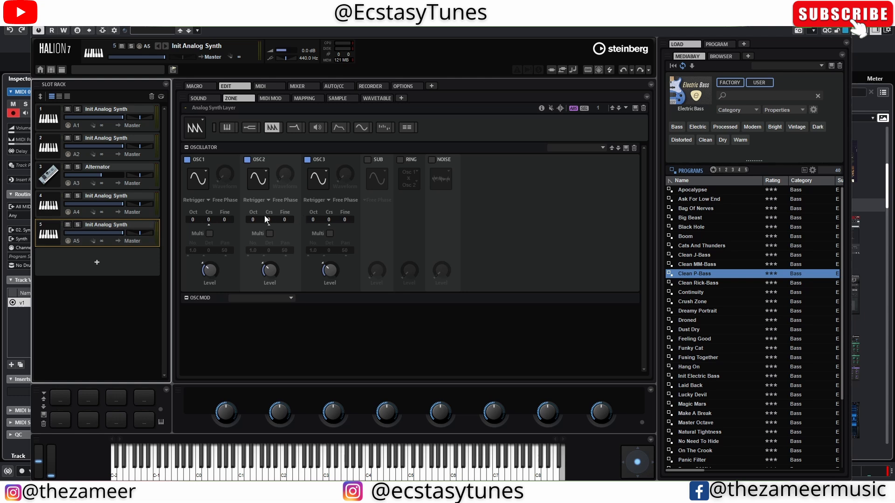
pyautogui.click(368, 160)
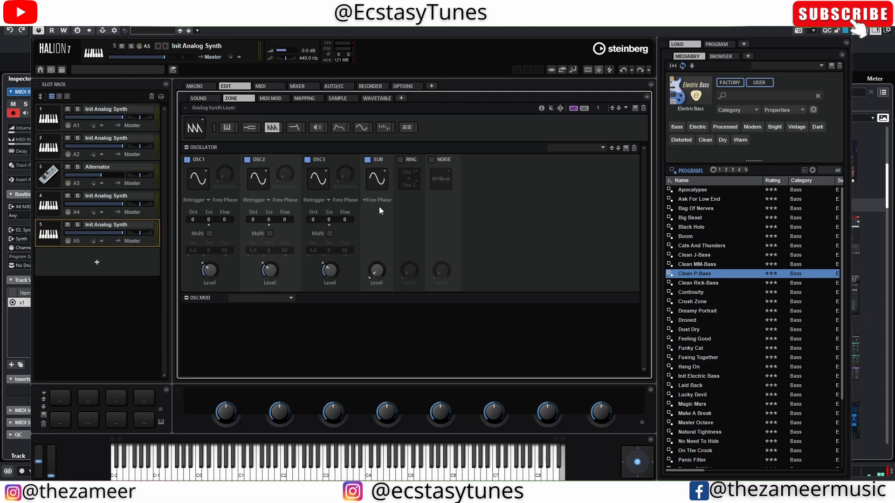
pyautogui.moveTo(379, 264); pyautogui.dragTo(384, 226)
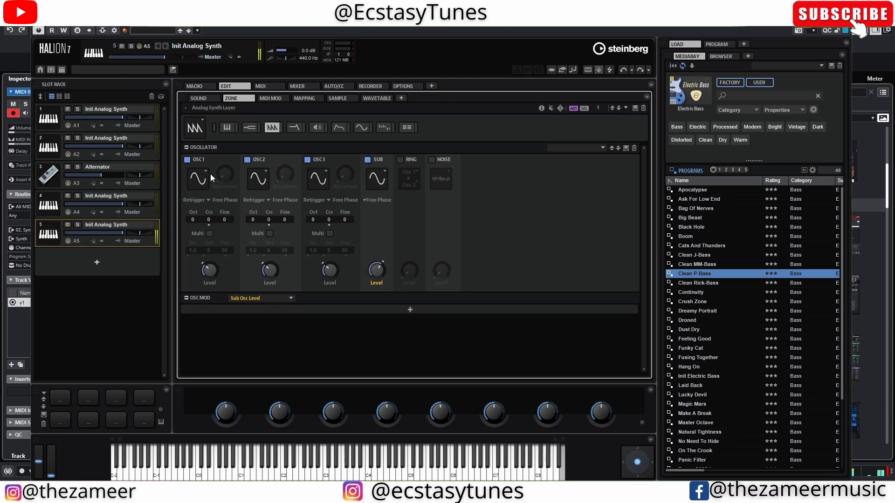
# Step: Sync the zone's glide time to tempo in the voice control settings and set it to 1/2
pyautogui.click(228, 128)
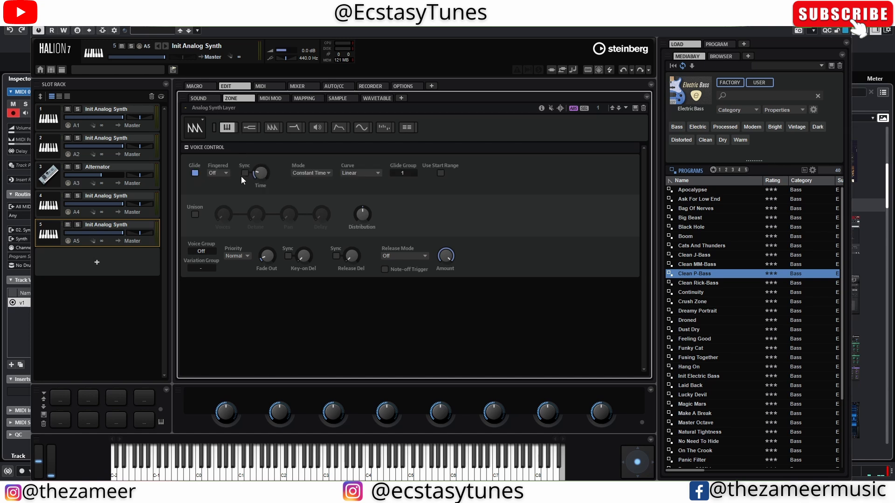
pyautogui.click(259, 174)
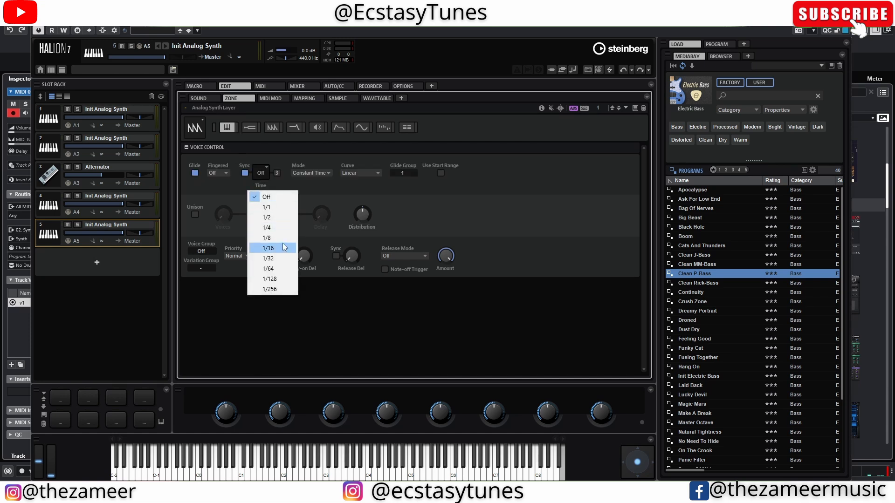
pyautogui.click(283, 219)
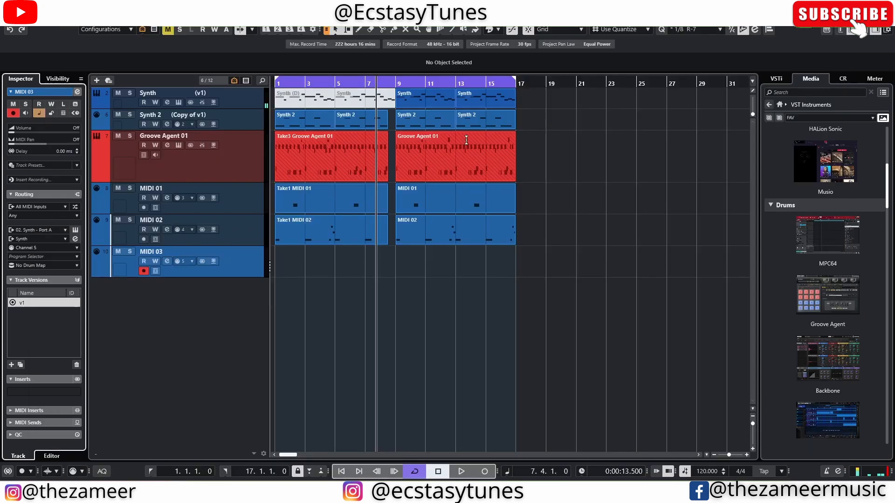
# Step: Play the transition into bar 9 and insert the live-played bass note on MIDI 03 from the retrospective recording
pyautogui.moveTo(383, 83); pyautogui.dragTo(382, 126)
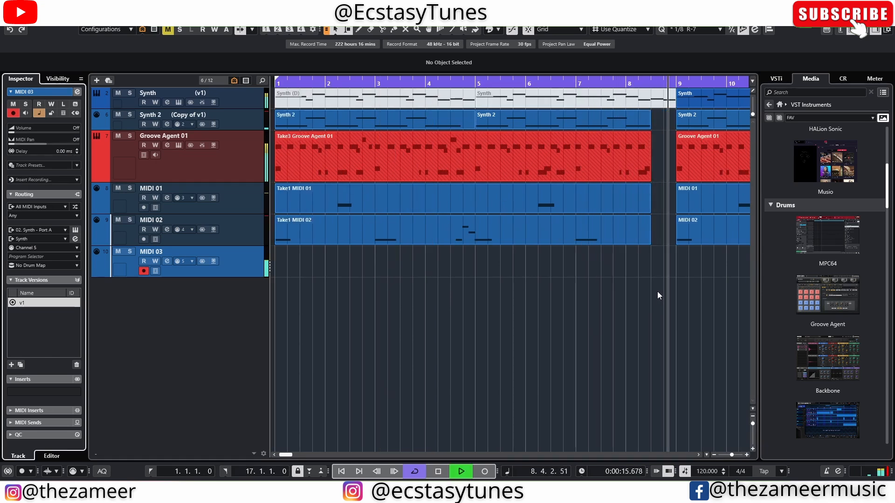
pyautogui.press('space')
pyautogui.press('g')
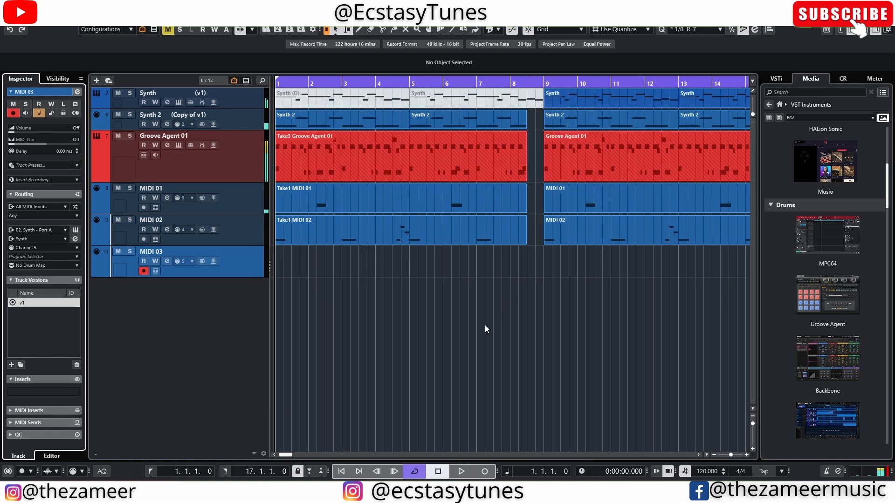
pyautogui.click(66, 180)
pyautogui.click(69, 191)
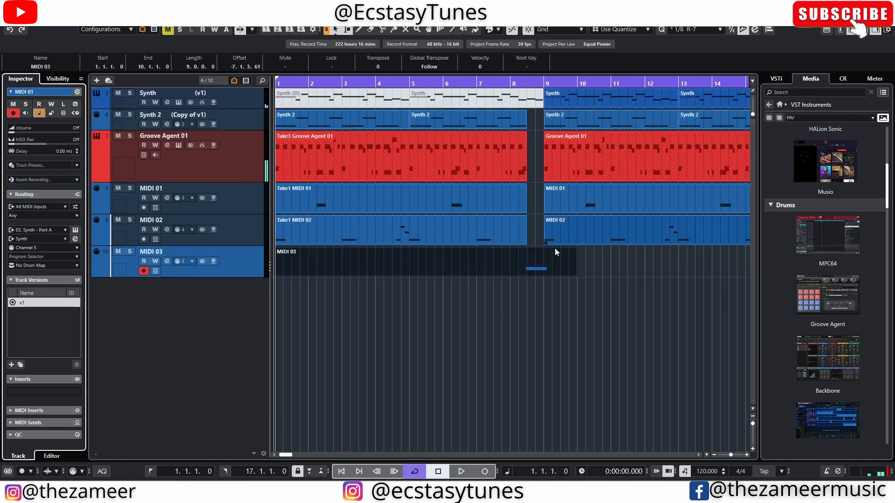
# Step: Show the MIDI 03 part in a separate Key Editor window and shorten the D1 note to end at bar 9
pyautogui.scroll(2, 578, 280)
pyautogui.scroll(1, 530, 378)
pyautogui.doubleClick(497, 264)
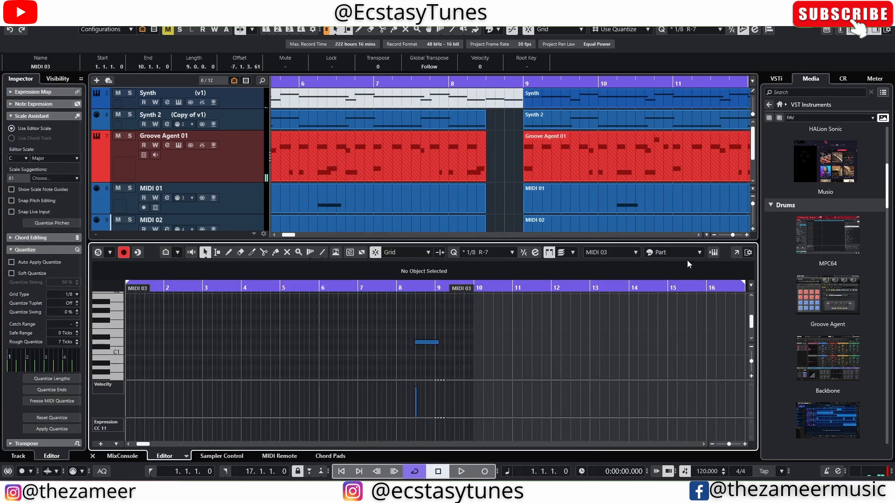
pyautogui.click(735, 252)
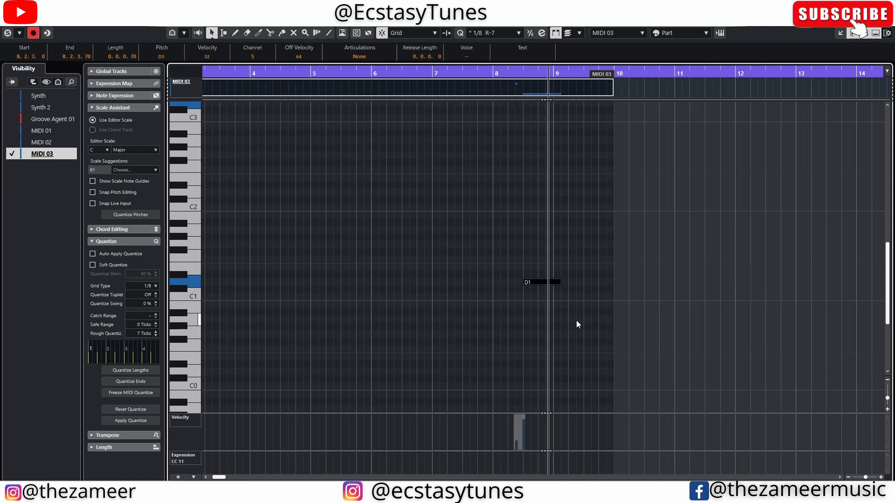
pyautogui.scroll(2, 555, 315)
pyautogui.click(560, 296)
pyautogui.press('space')
pyautogui.moveTo(568, 282); pyautogui.dragTo(554, 282)
# Step: Play the arrangement from the start of the selected MIDI 03 notes to check the part
pyautogui.scroll(3, 598, 264)
pyautogui.moveTo(382, 125); pyautogui.dragTo(648, 399)
pyautogui.press('l')
pyautogui.press('space')
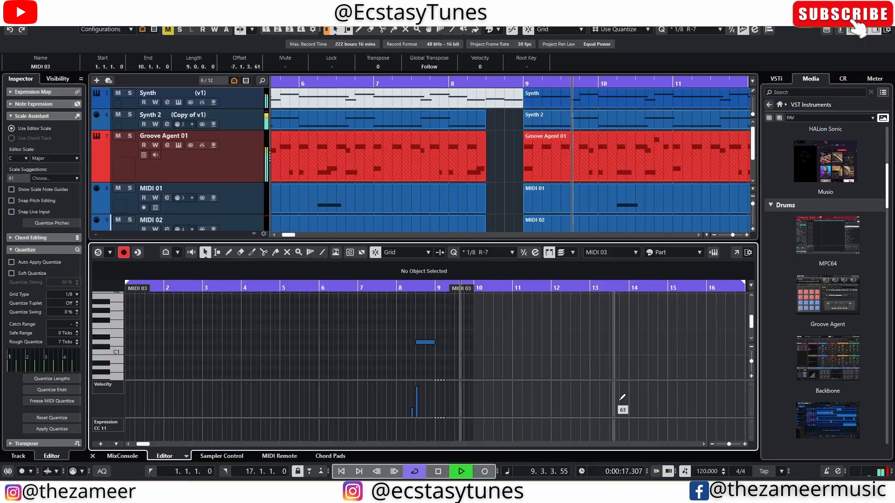
# Step: Transpose the short D3 note at 8.2.3.0 in the MIDI 03 part up one octave to D4 and play it
pyautogui.click(737, 253)
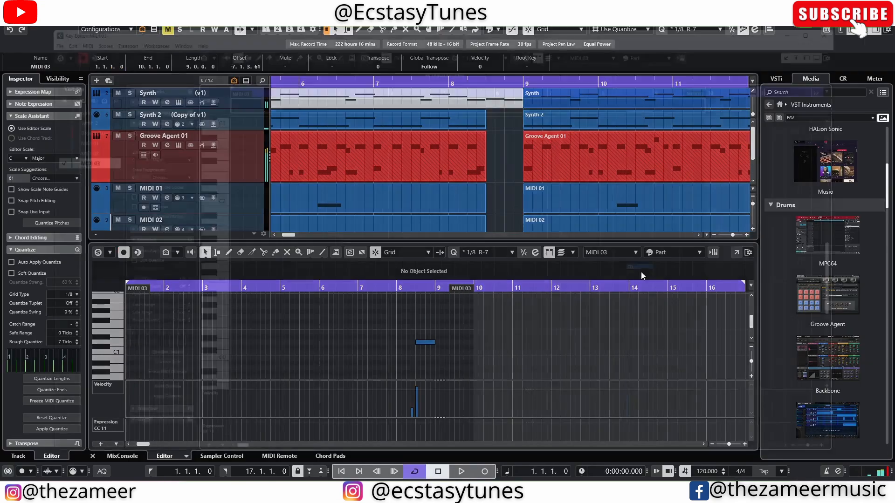
pyautogui.scroll(2, 512, 252)
pyautogui.hscroll(5, 583, 249)
pyautogui.scroll(4, 340, 255)
pyautogui.scroll(3, 340, 256)
pyautogui.keyDown('ctrl'); pyautogui.scroll(2, 372, 302); pyautogui.keyUp('ctrl')
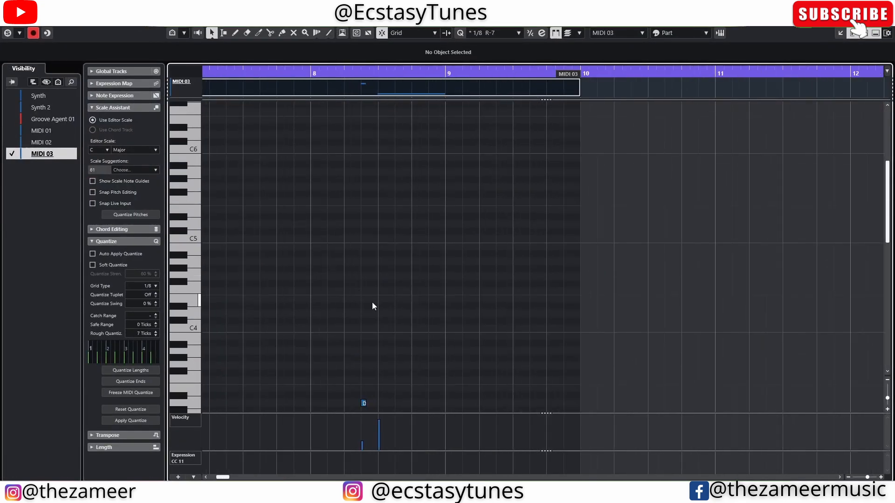
pyautogui.moveTo(366, 393); pyautogui.dragTo(329, 400)
pyautogui.moveTo(410, 366); pyautogui.dragTo(336, 406)
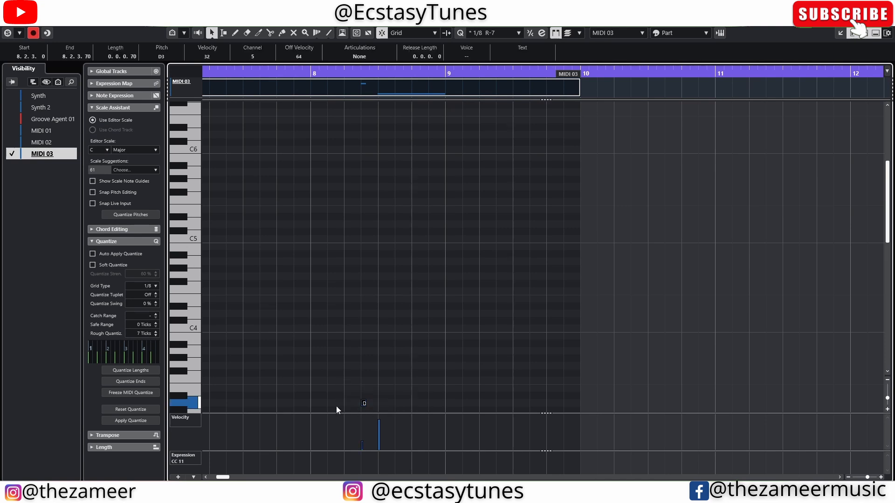
pyautogui.hotkey('shift', 'Up')
pyautogui.press('space')
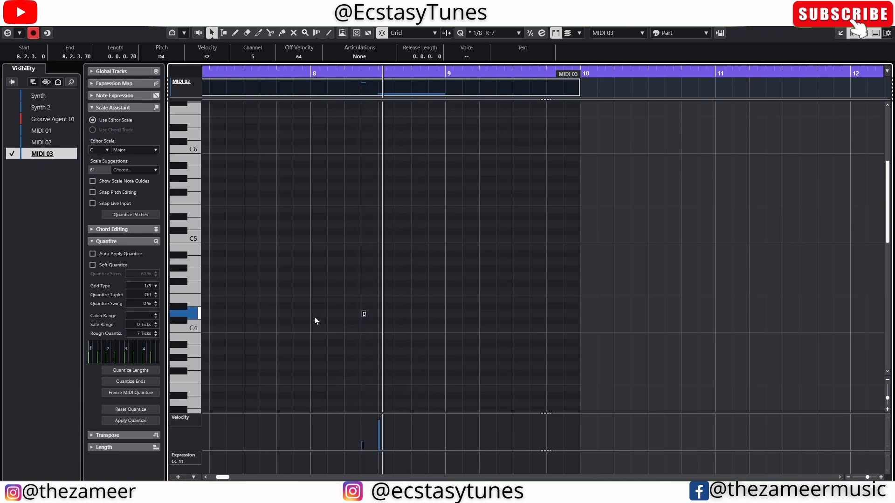
# Step: Play from just before bar 7 through the gap before bar 9 to check the gliding bass note
pyautogui.keyDown('ctrl'); pyautogui.scroll(-3, 314, 317); pyautogui.keyUp('ctrl')
pyautogui.scroll(-3, 351, 298)
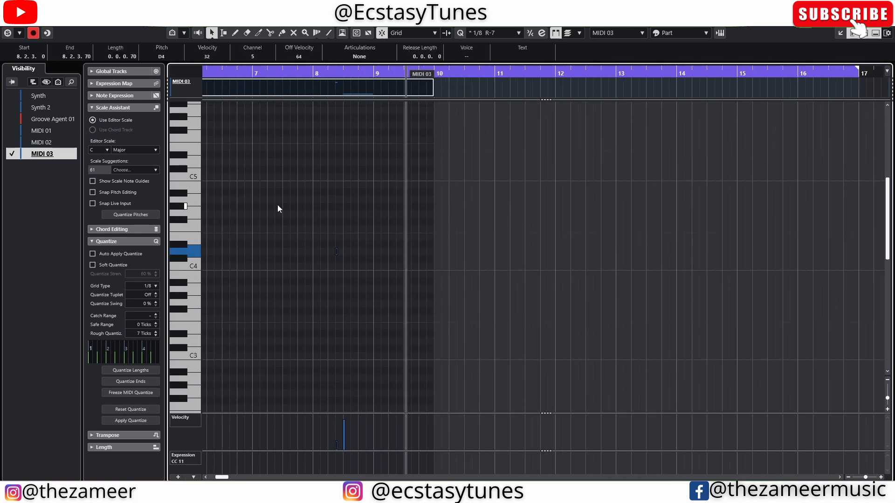
pyautogui.click(242, 70)
pyautogui.click(379, 172)
pyautogui.scroll(-3, 378, 169)
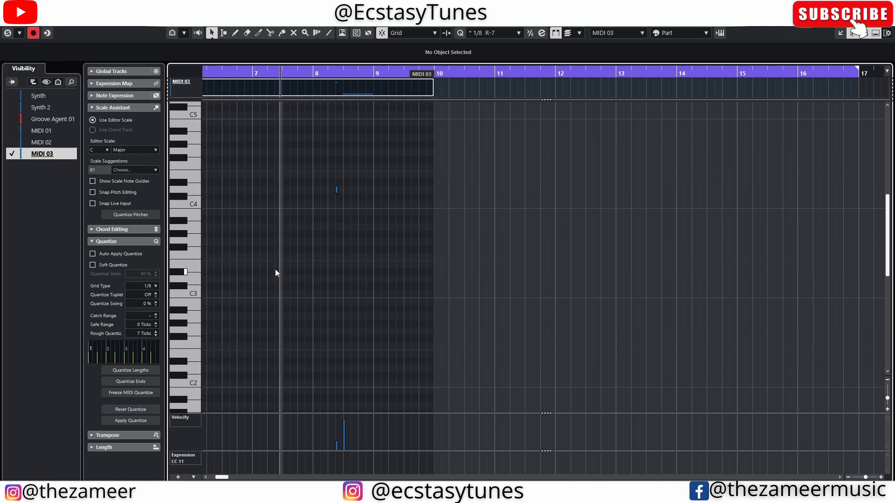
pyautogui.keyDown('ctrl'); pyautogui.scroll(2, 329, 247); pyautogui.keyUp('ctrl')
pyautogui.keyDown('ctrl'); pyautogui.scroll(-1, 328, 242); pyautogui.keyUp('ctrl')
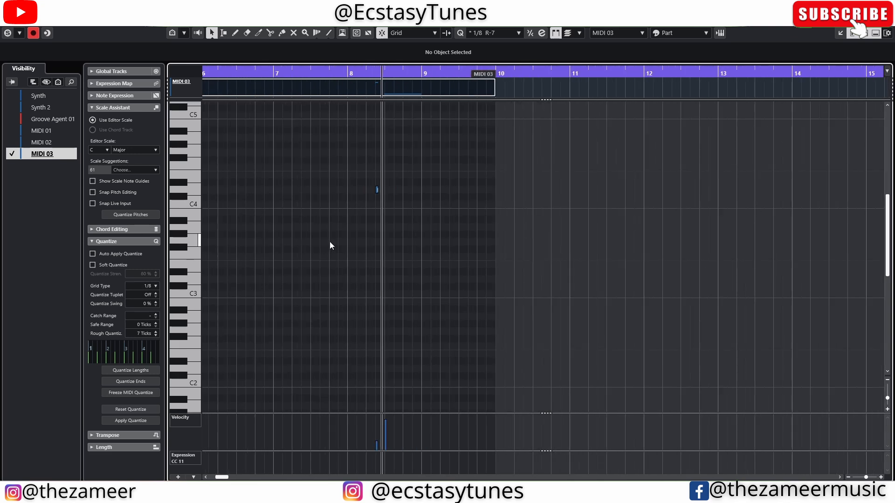
pyautogui.press('Escape')
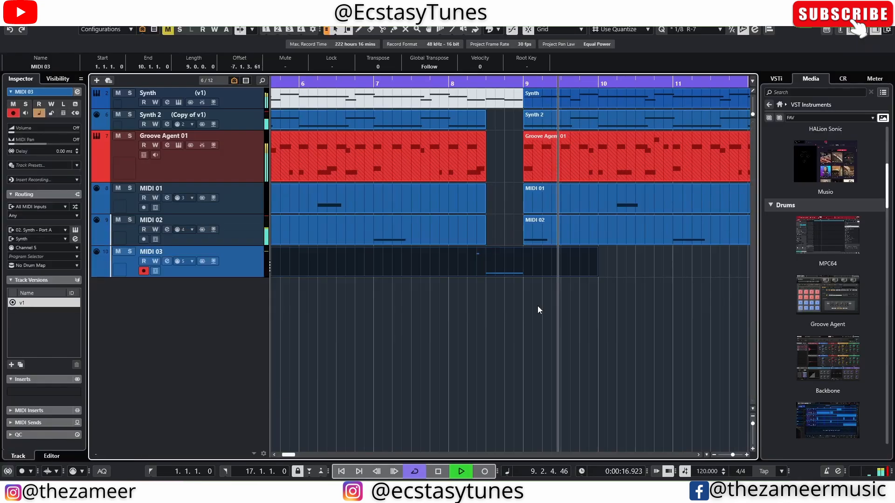
pyautogui.press('space')
# Step: Split the MIDI 03 part at bars 8 and 9 and delete the piece after bar 9
pyautogui.keyDown('alt'); pyautogui.click(463, 272); pyautogui.keyUp('alt')
pyautogui.keyDown('alt'); pyautogui.click(525, 272); pyautogui.keyUp('alt')
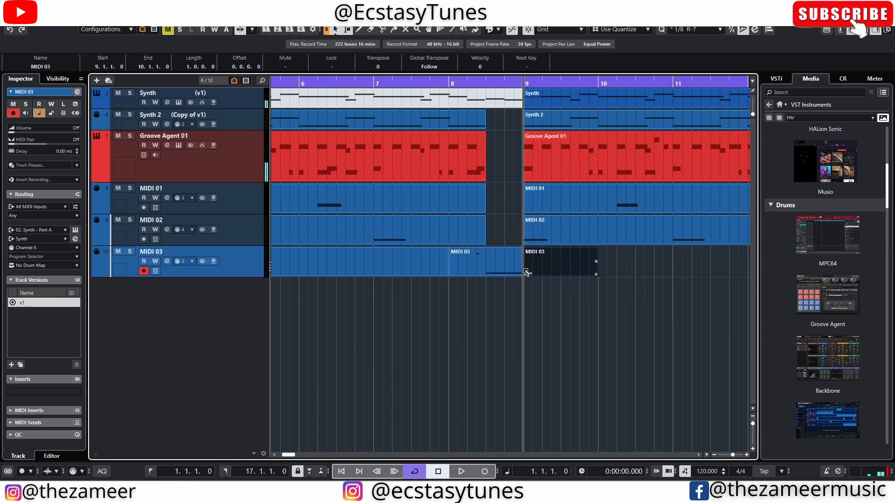
pyautogui.press('Delete')
# Step: Render the bar 8 MIDI 03 part in place as audio on a new track
pyautogui.click(489, 271)
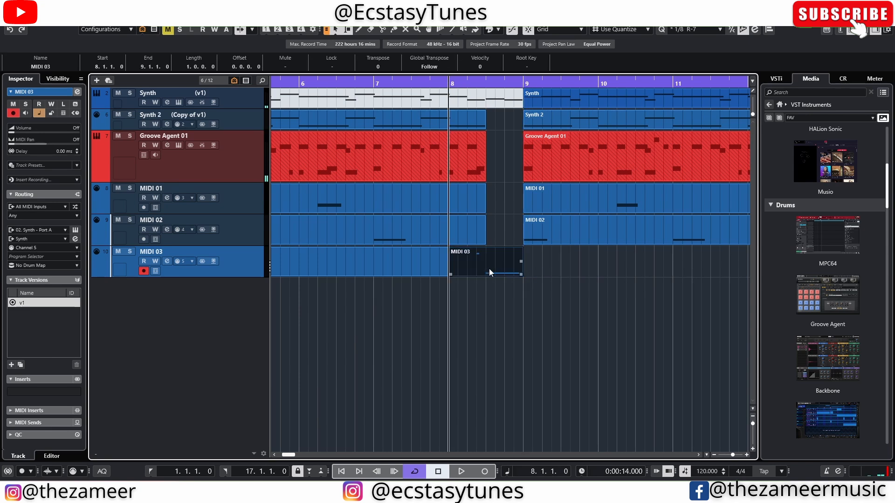
pyautogui.rightClick(489, 270)
pyautogui.moveTo(515, 116)
pyautogui.click(648, 116)
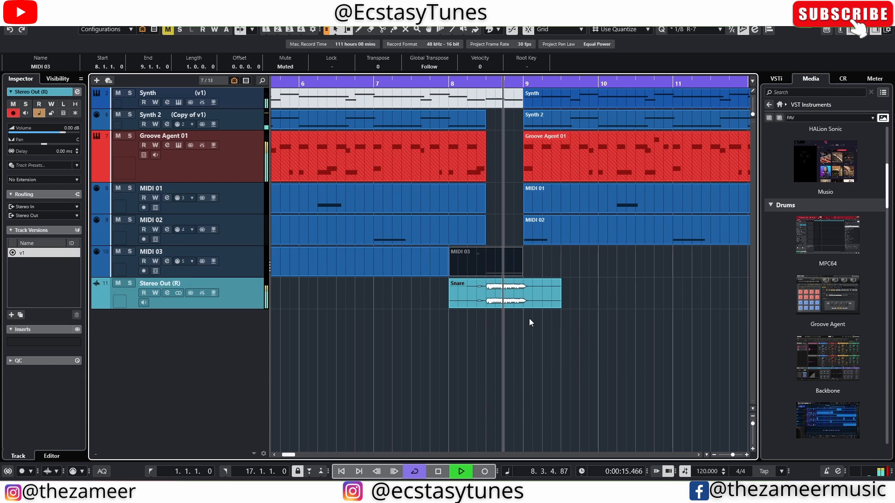
# Step: Trim the start of the rendered Snare audio event to 8.3.1.0 and play the transition into bar 9
pyautogui.moveTo(451, 305); pyautogui.dragTo(486, 306)
pyautogui.press('space')
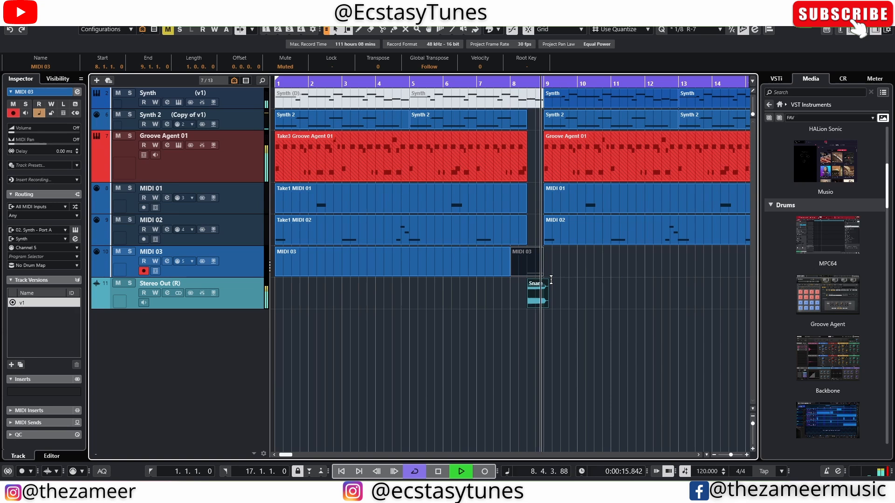
pyautogui.scroll(-3, 510, 301)
pyautogui.scroll(3, 494, 293)
pyautogui.scroll(4, 443, 296)
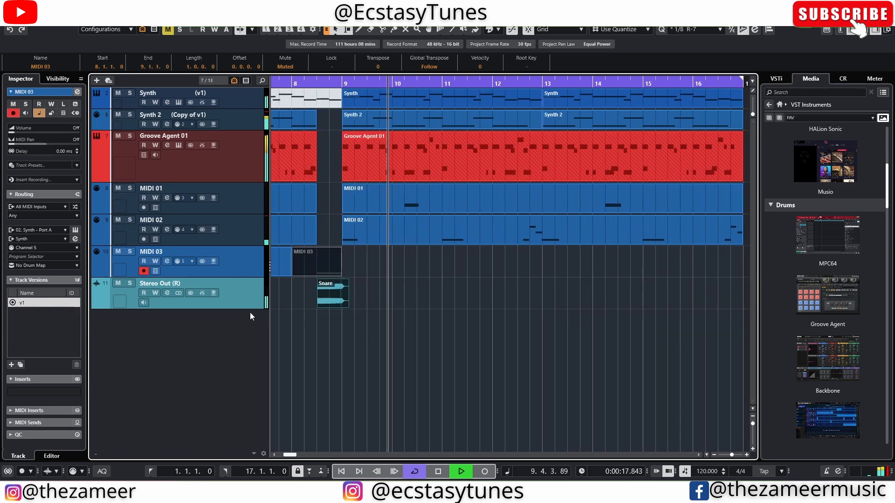
# Step: Trim the Snare audio event to end at 9.1.1.78, give it a 0.0.2.11 fade-out, and play it from 8.3.1.0
pyautogui.moveTo(356, 305); pyautogui.dragTo(346, 300)
pyautogui.scroll(-2, 534, 343)
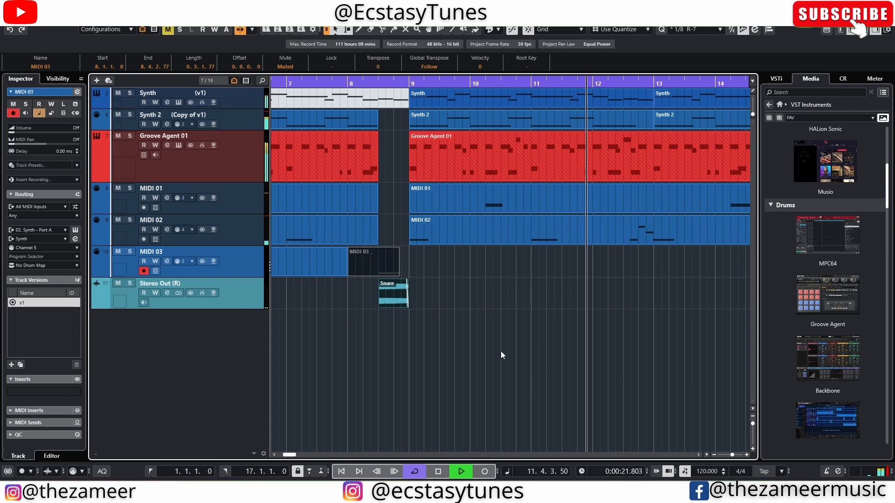
pyautogui.click(380, 302)
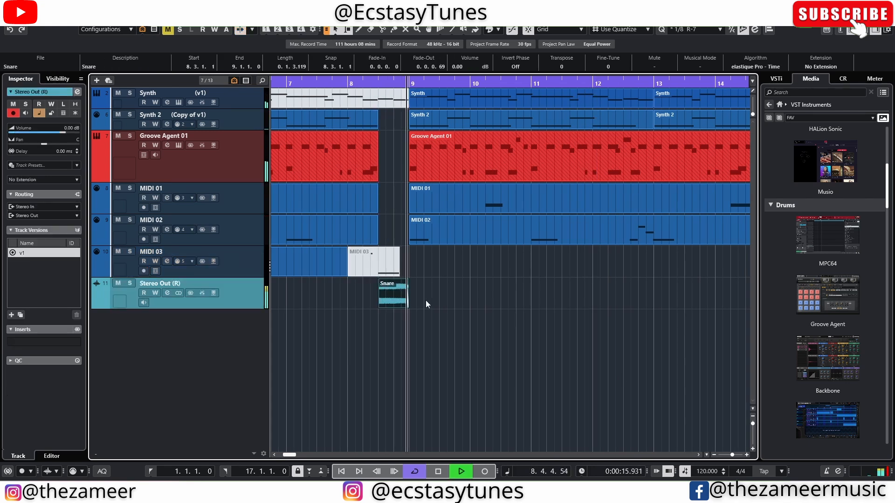
pyautogui.scroll(3, 386, 337)
pyautogui.scroll(-3, 517, 309)
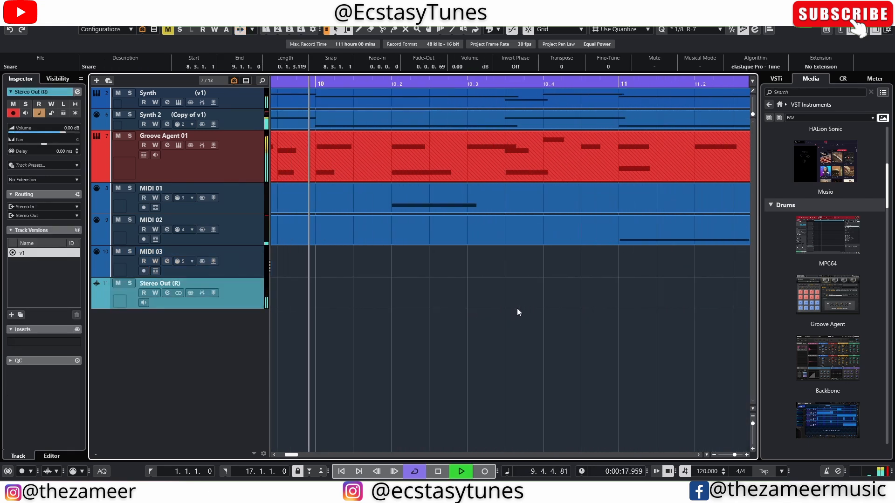
pyautogui.press('space')
pyautogui.scroll(3, 441, 300)
pyautogui.press('space')
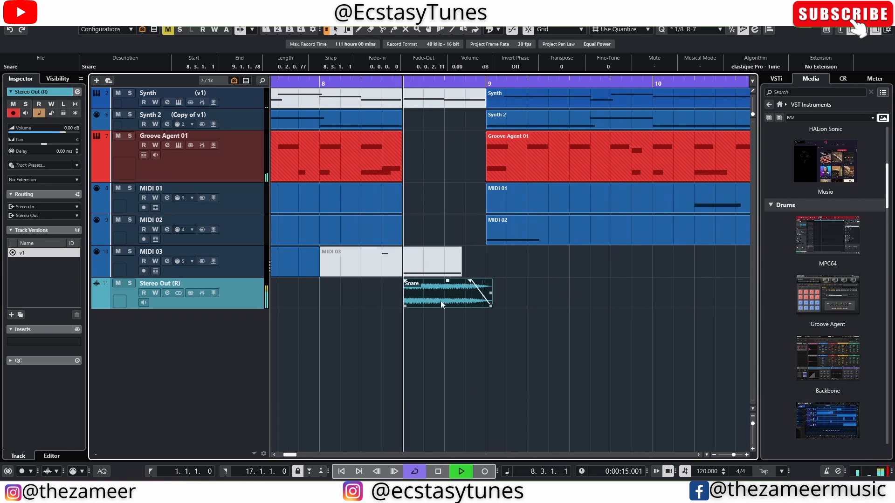
# Step: Play the bass fill's transition into bar 9, stop playback, and deselect the Snare audio event
pyautogui.scroll(-1, 440, 295)
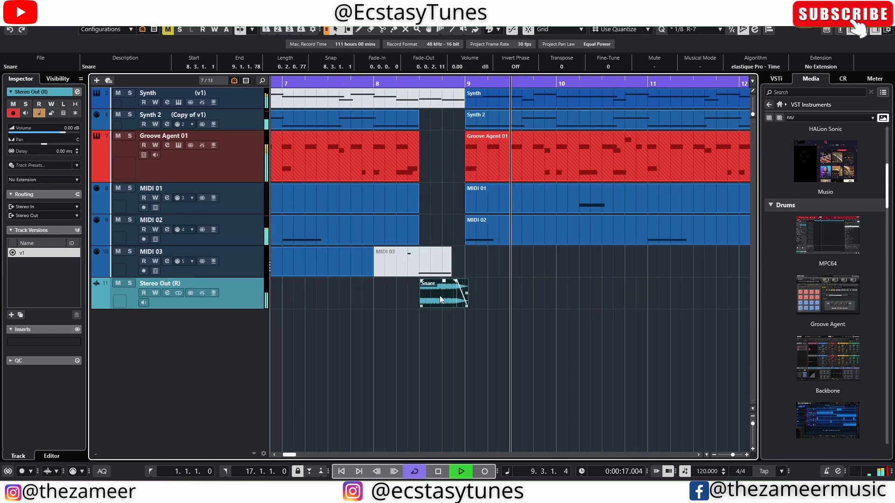
pyautogui.press('space')
pyautogui.scroll(-5, 343, 301)
pyautogui.click(343, 301)
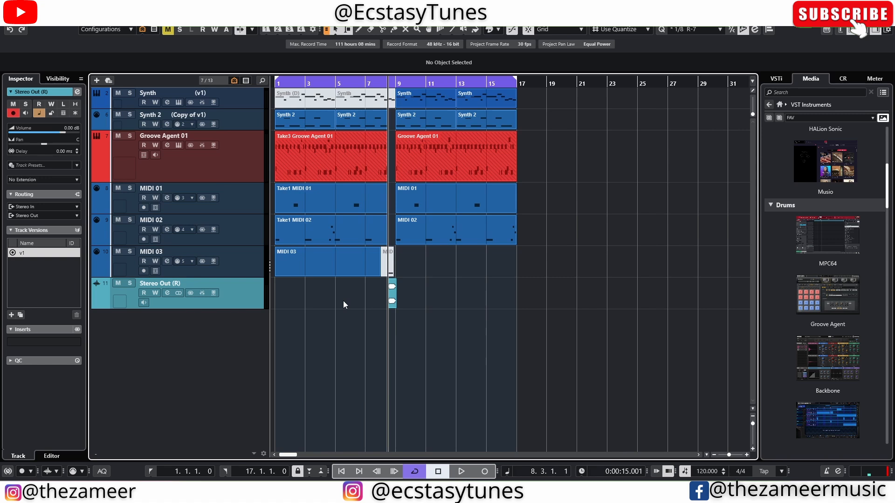
# Step: Play back the 16-bar arrangement and review the synth, drum and MIDI parts in bars 9 to 16
pyautogui.click(238, 161)
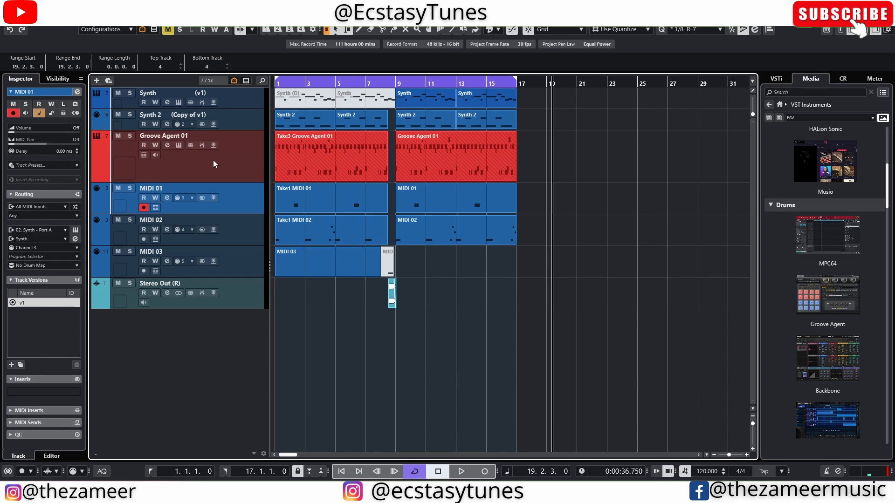
pyautogui.click(578, 320)
pyautogui.press('space')
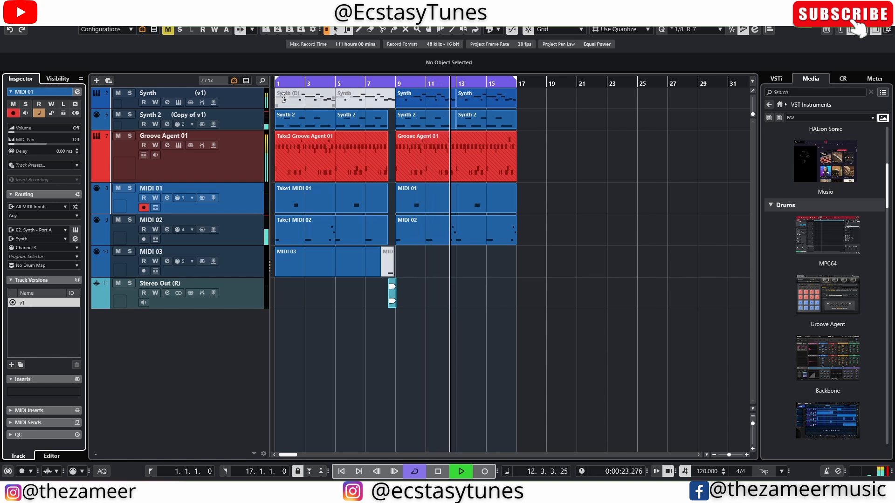
pyautogui.press('h')
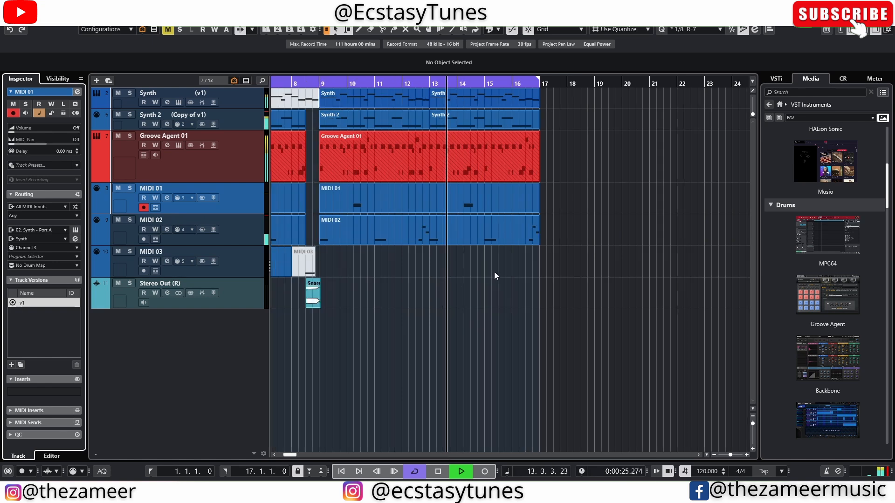
pyautogui.press('g')
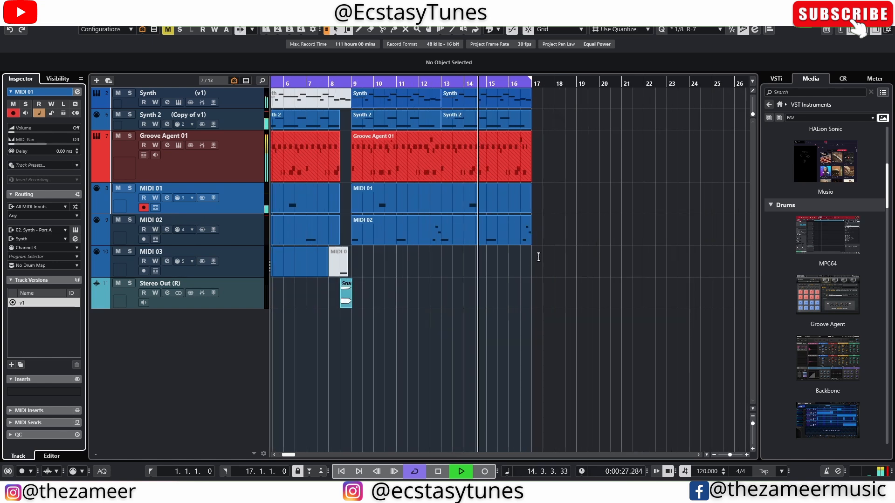